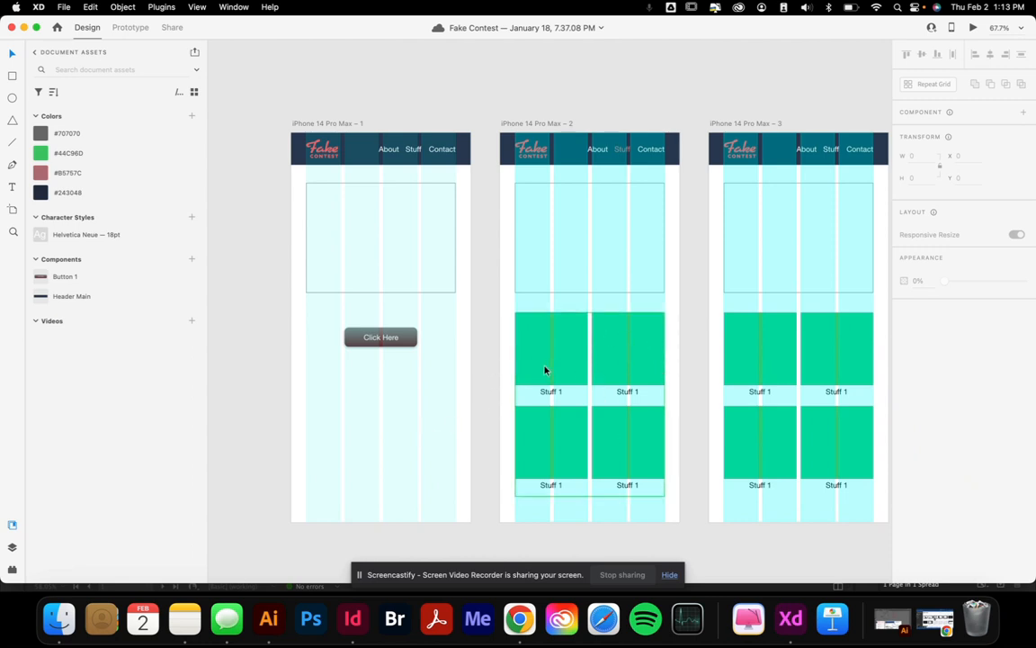
# Scroll to iPhone 14 Pro Max – 2 and select its 2×2 repeat grid of green tiles
pyautogui.hscroll(5, 595, 374)
pyautogui.scroll(-2, 594, 374)
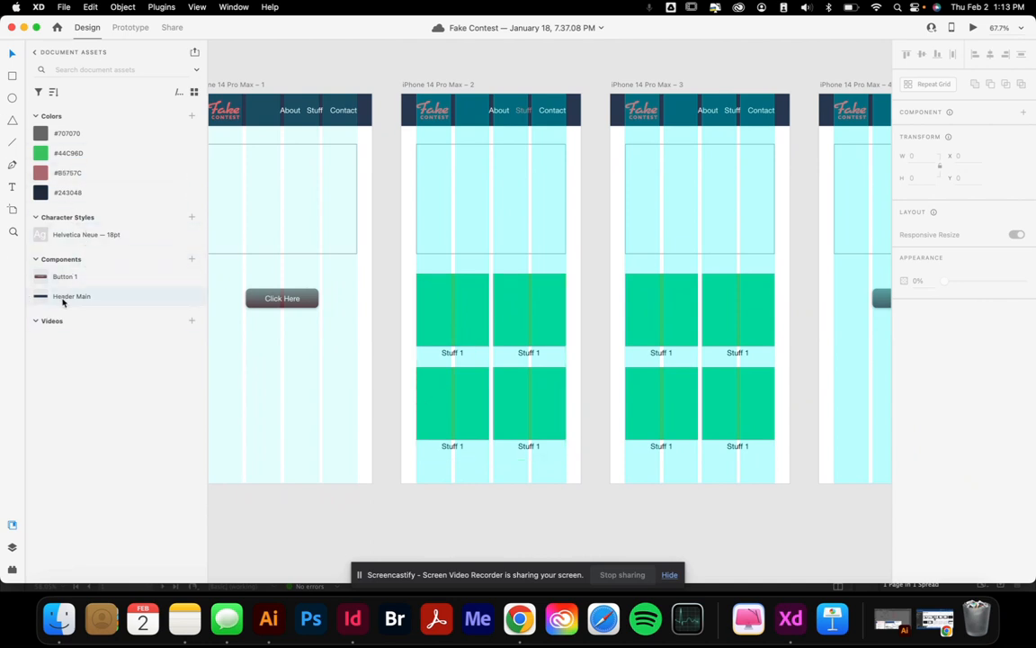
pyautogui.click(449, 317)
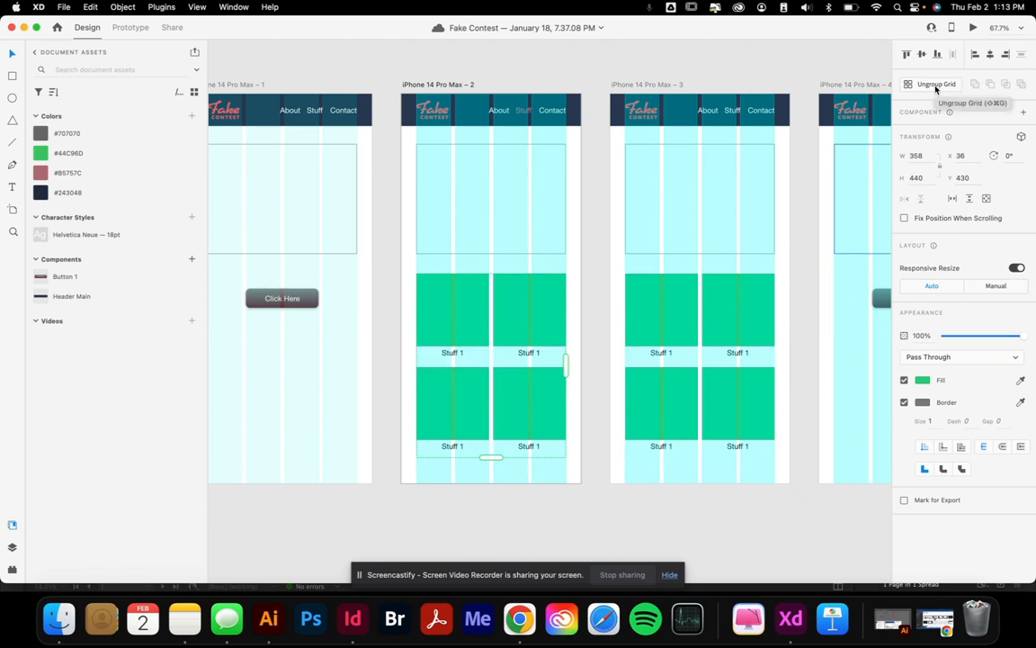
# Drag four photos from the Finder Downloads folder onto the repeat grid, then return to XD
pyautogui.click(60, 619)
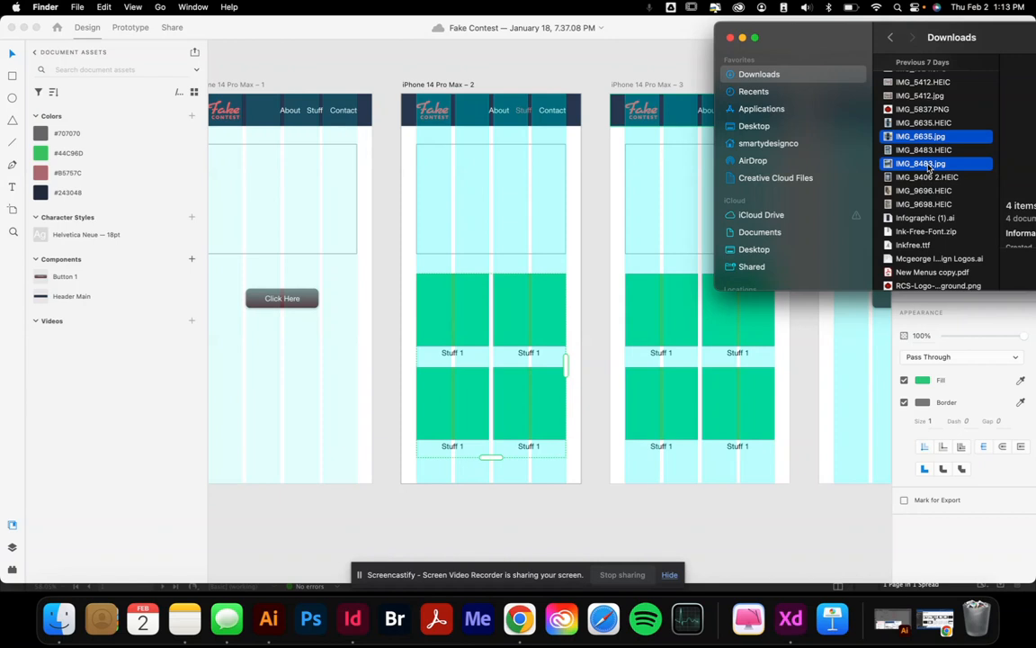
pyautogui.moveTo(930, 166); pyautogui.dragTo(457, 317)
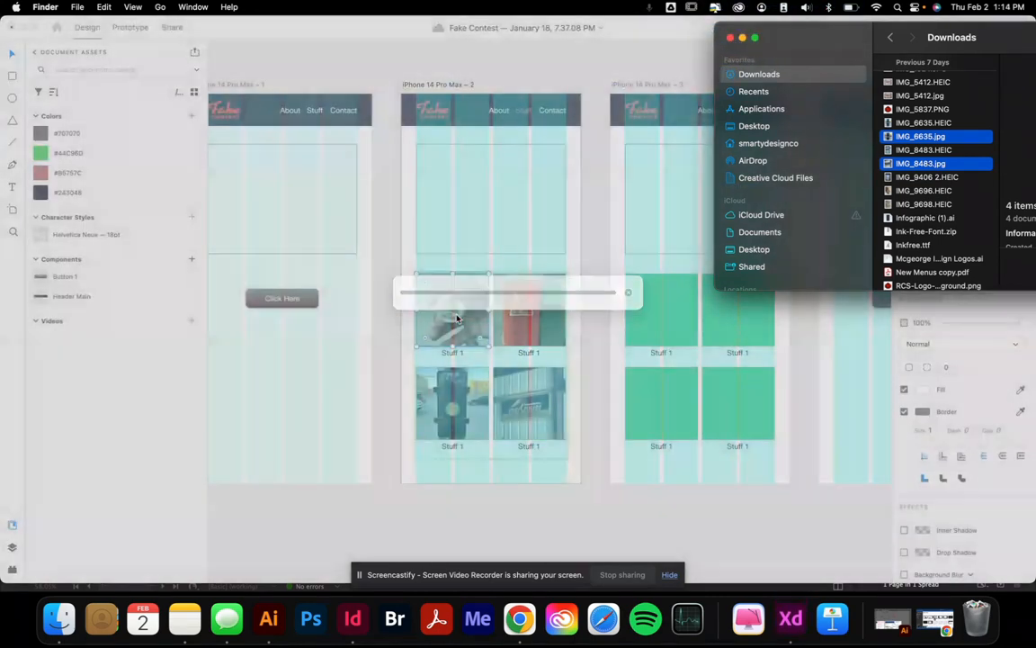
pyautogui.click(730, 38)
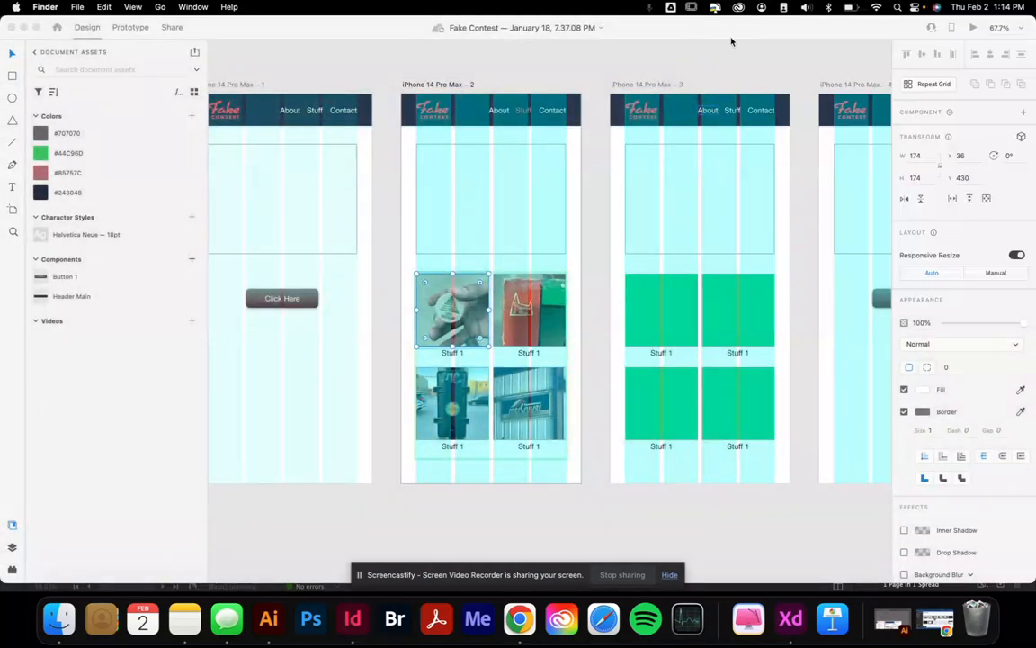
pyautogui.click(437, 546)
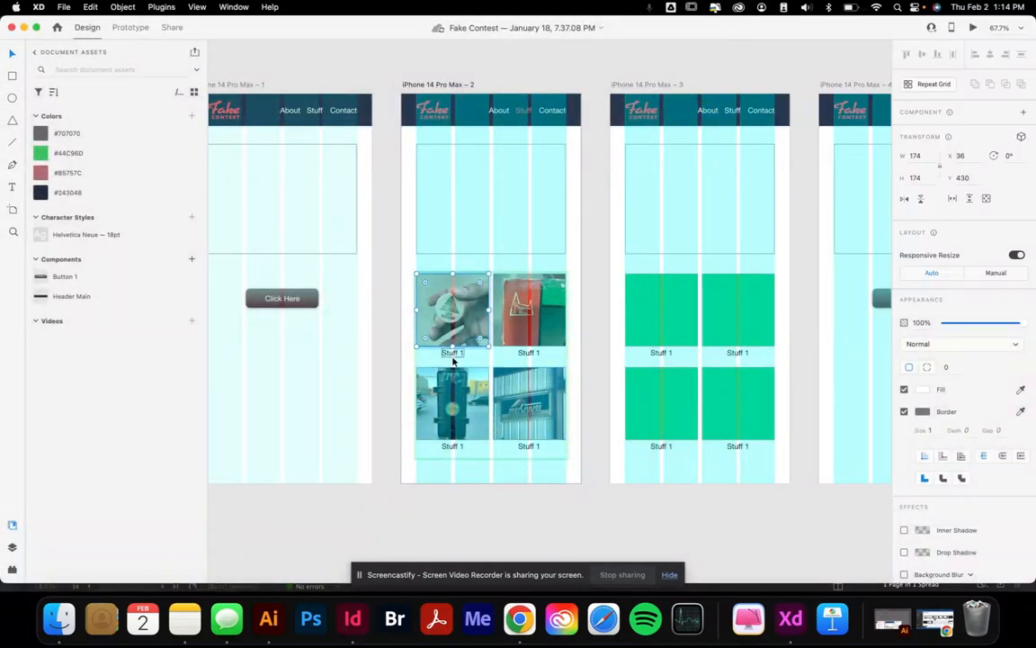
pyautogui.click(453, 356)
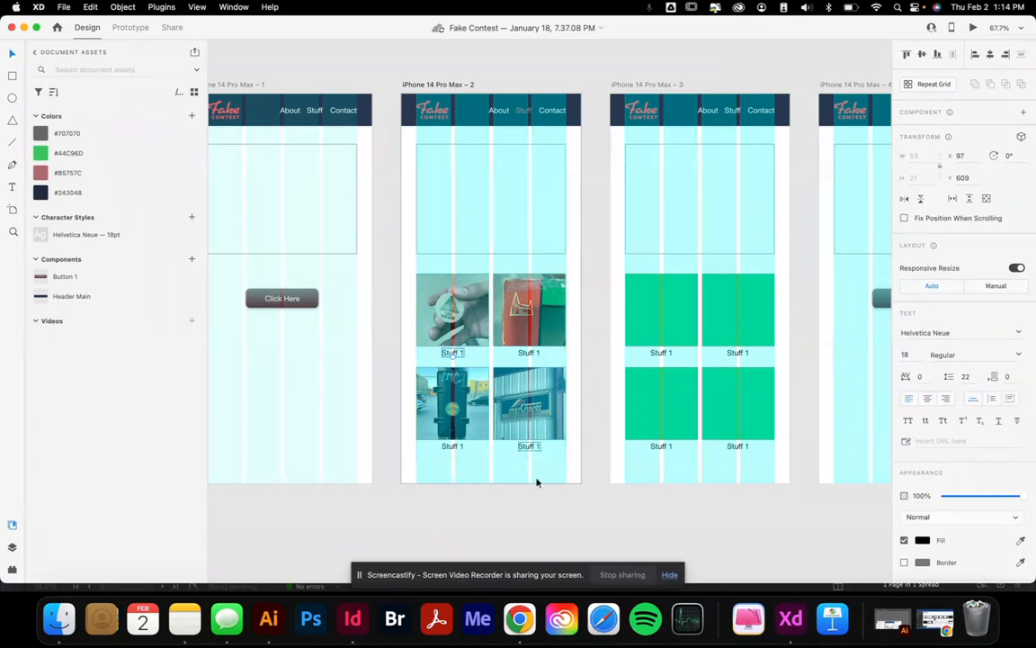
pyautogui.click(523, 513)
pyautogui.hscroll(-5, 522, 512)
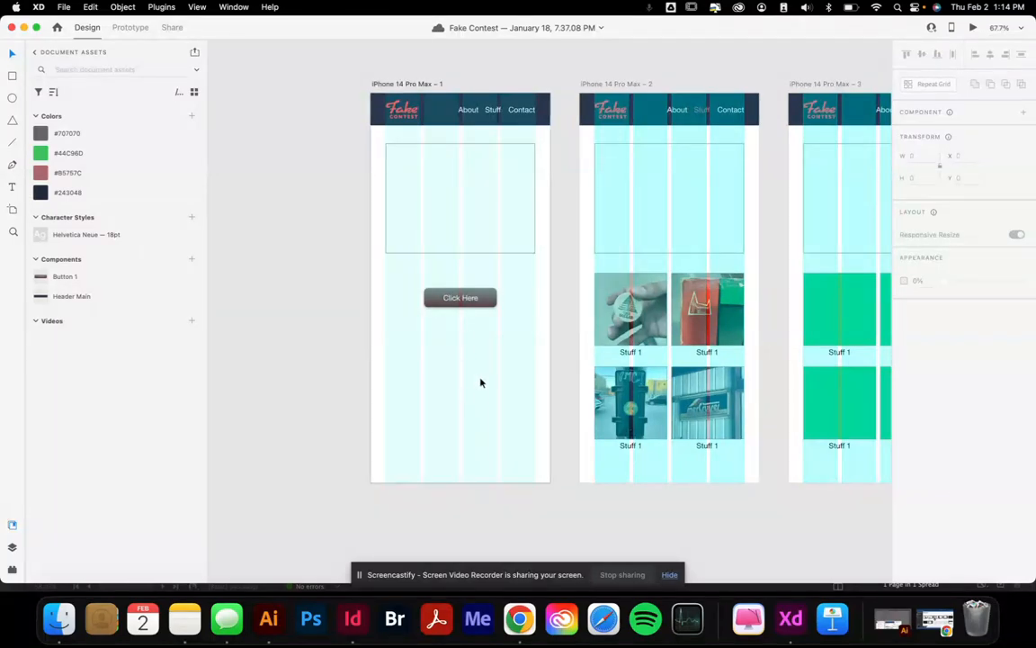
pyautogui.hscroll(2, 482, 377)
pyautogui.scroll(1, 482, 378)
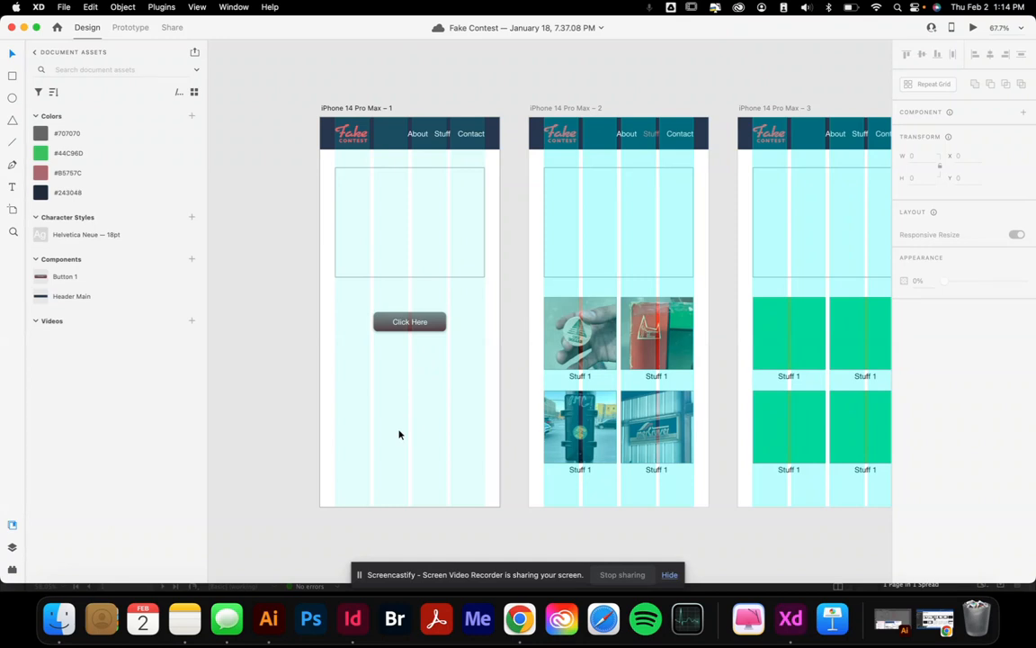
# Select the Click Here button, zoom in, and open the add-state menu beside Default State
pyautogui.click(431, 329)
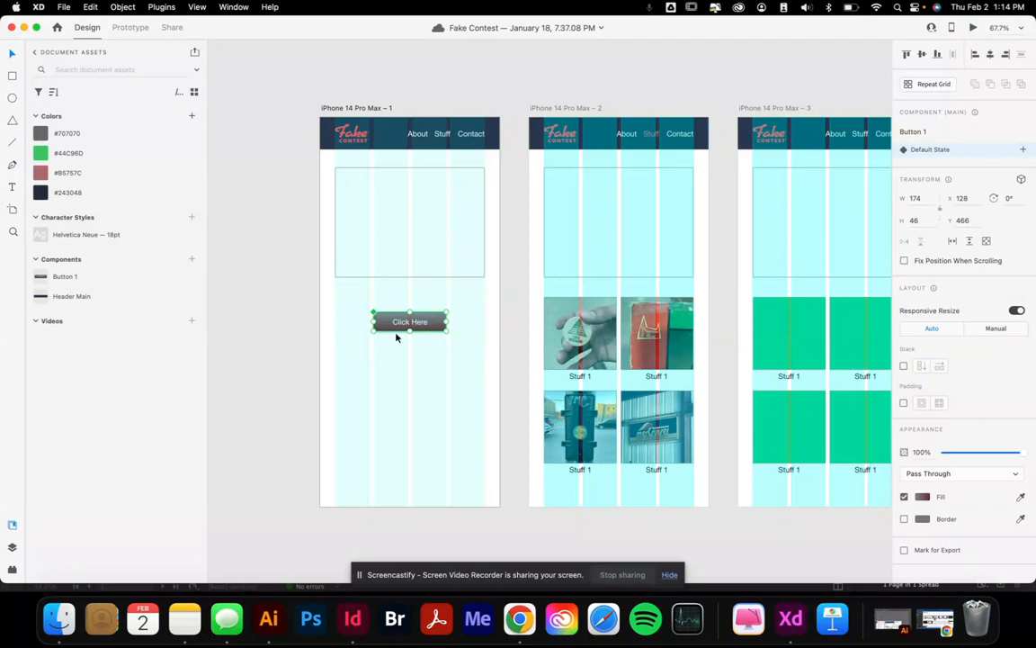
pyautogui.scroll(3, 395, 336)
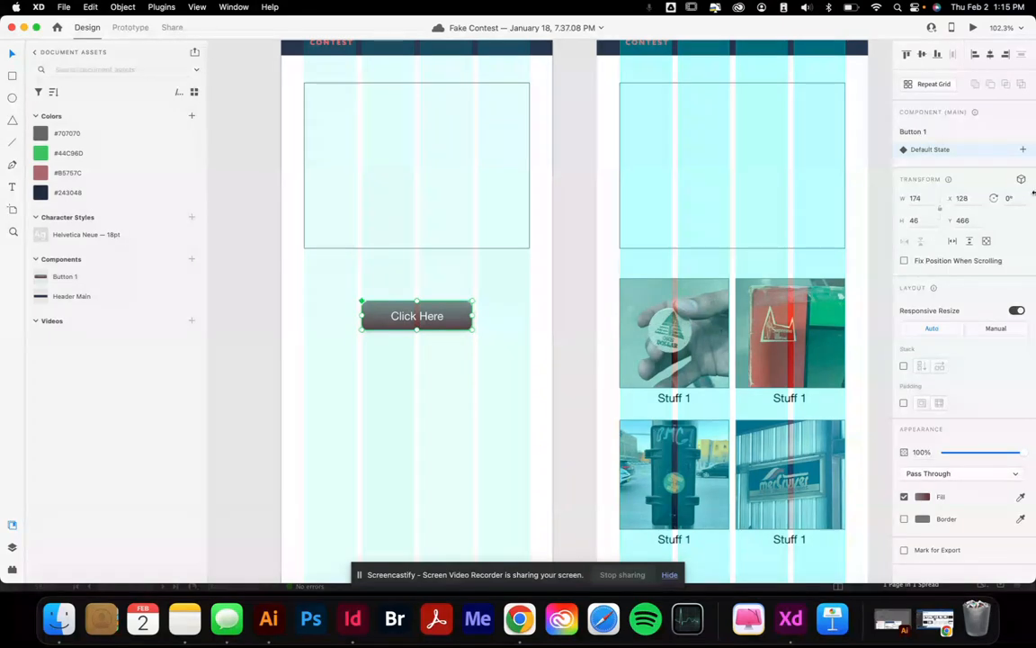
pyautogui.click(1022, 149)
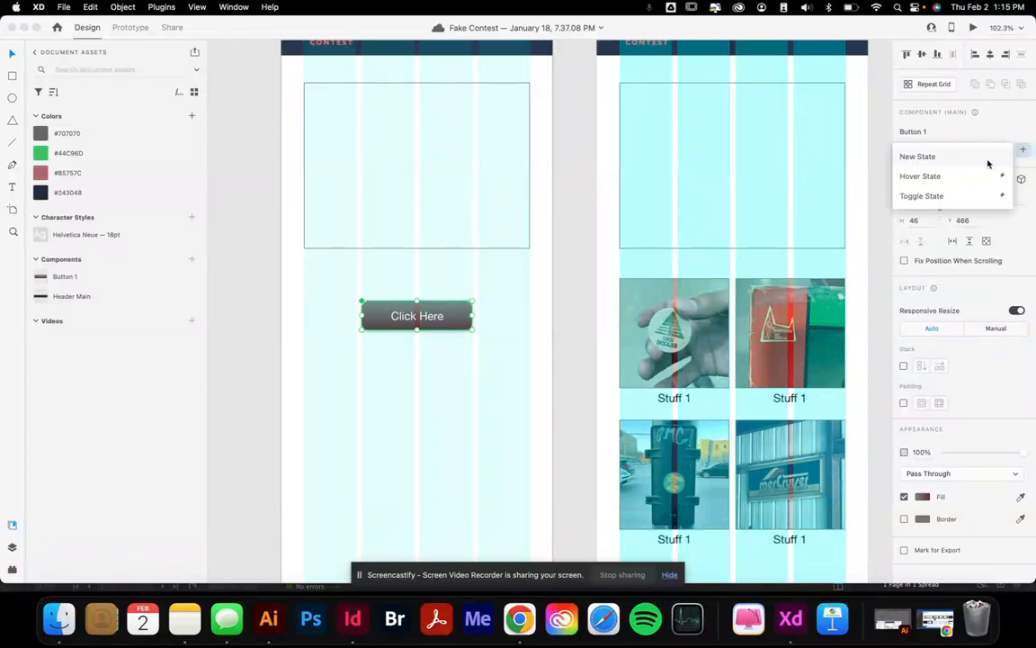
# Add a Hover State to Button 1 and recolor its Click Here label to green #44C96D
pyautogui.click(920, 176)
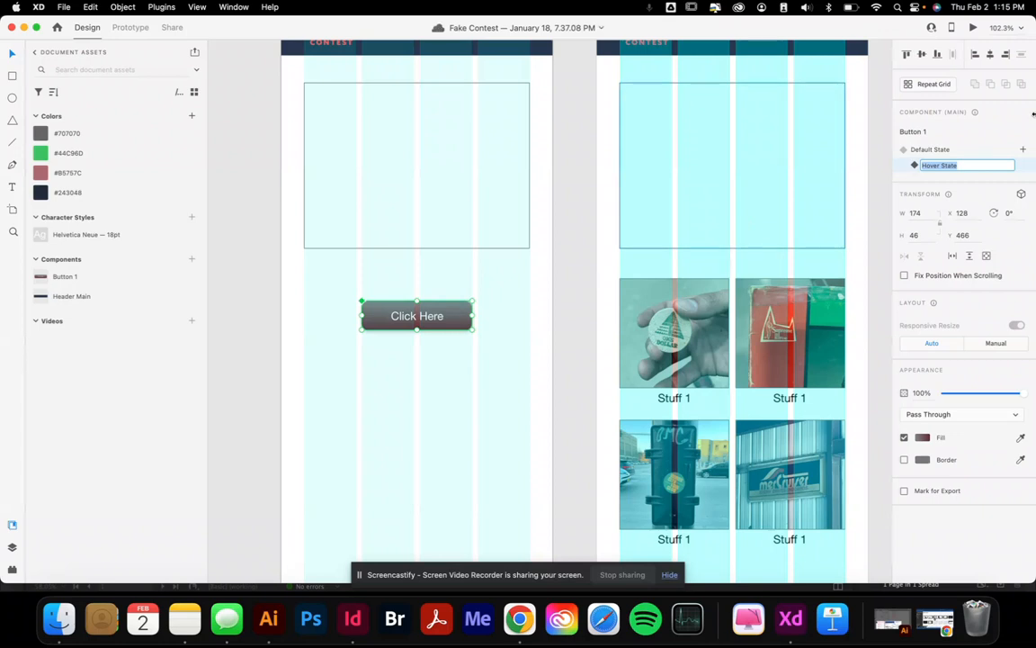
pyautogui.press('Return')
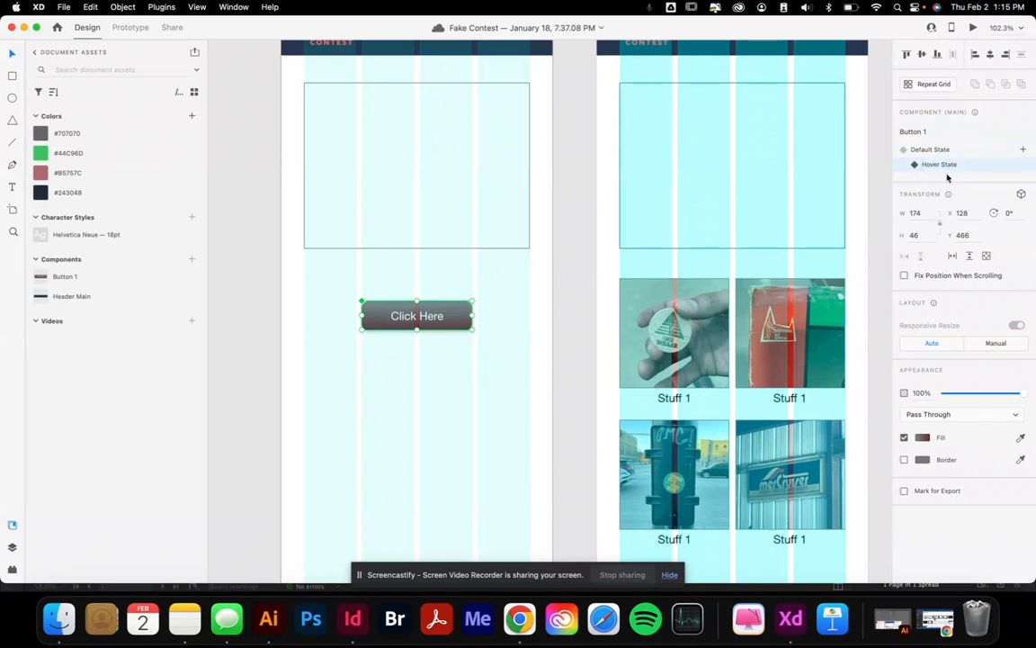
pyautogui.doubleClick(433, 325)
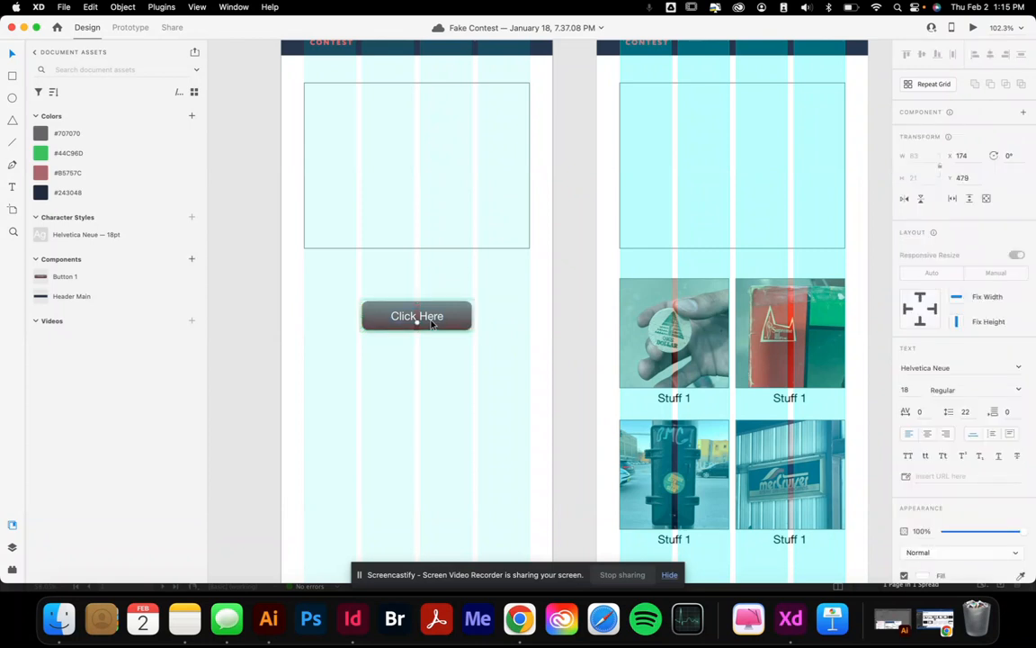
pyautogui.doubleClick(432, 322)
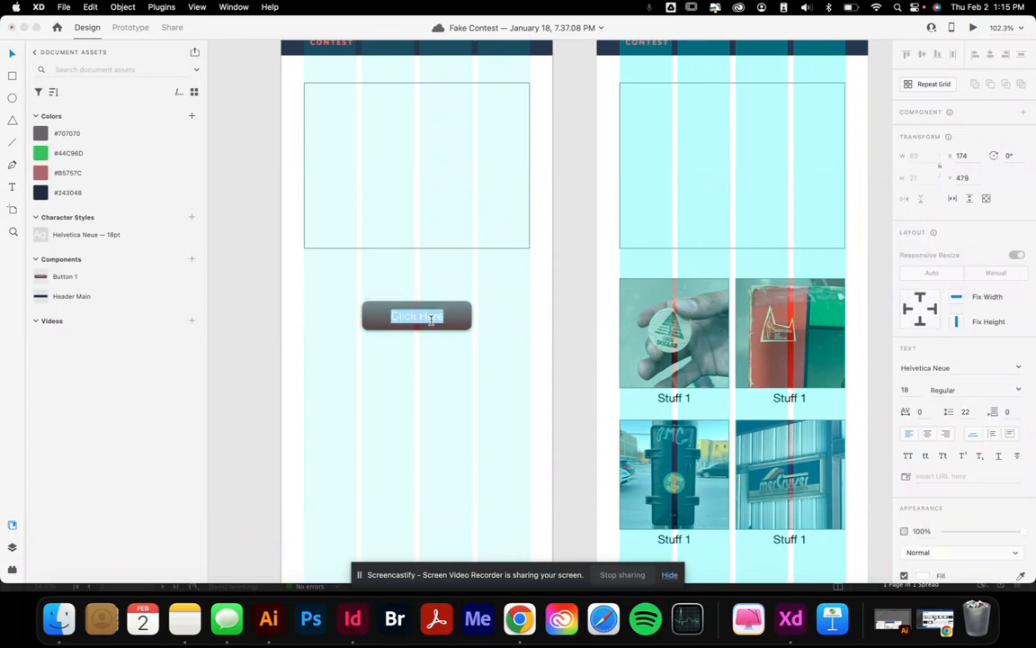
pyautogui.click(41, 153)
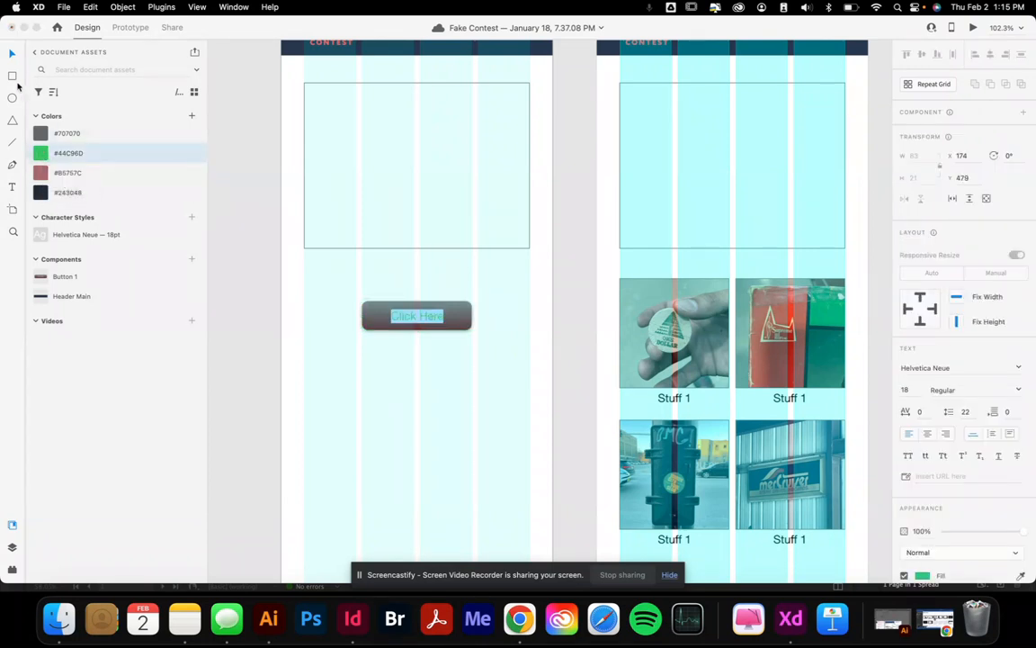
pyautogui.click(481, 335)
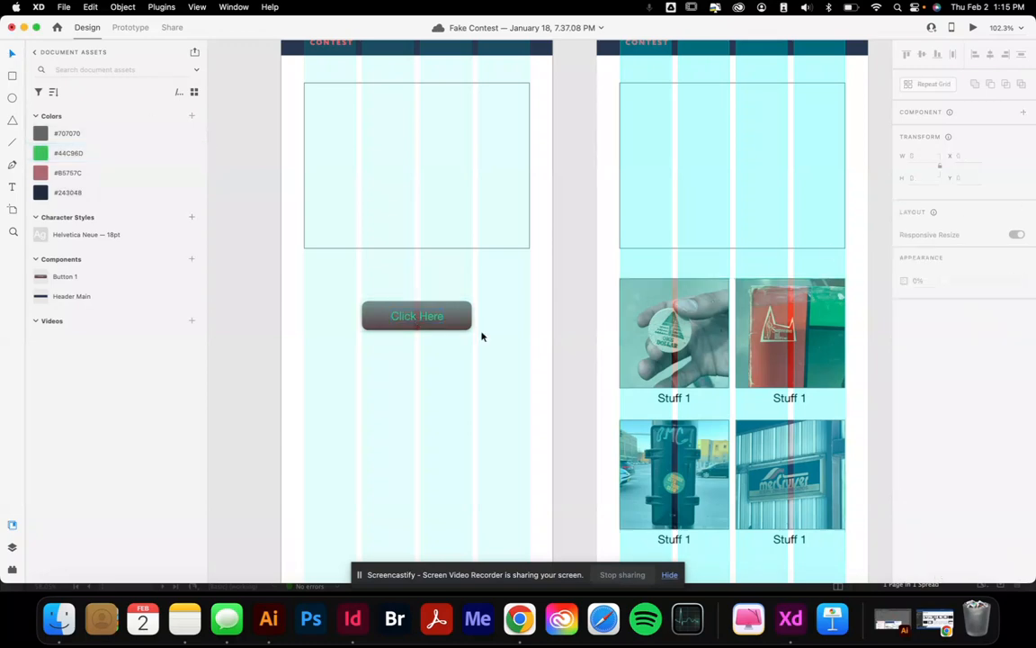
pyautogui.click(459, 312)
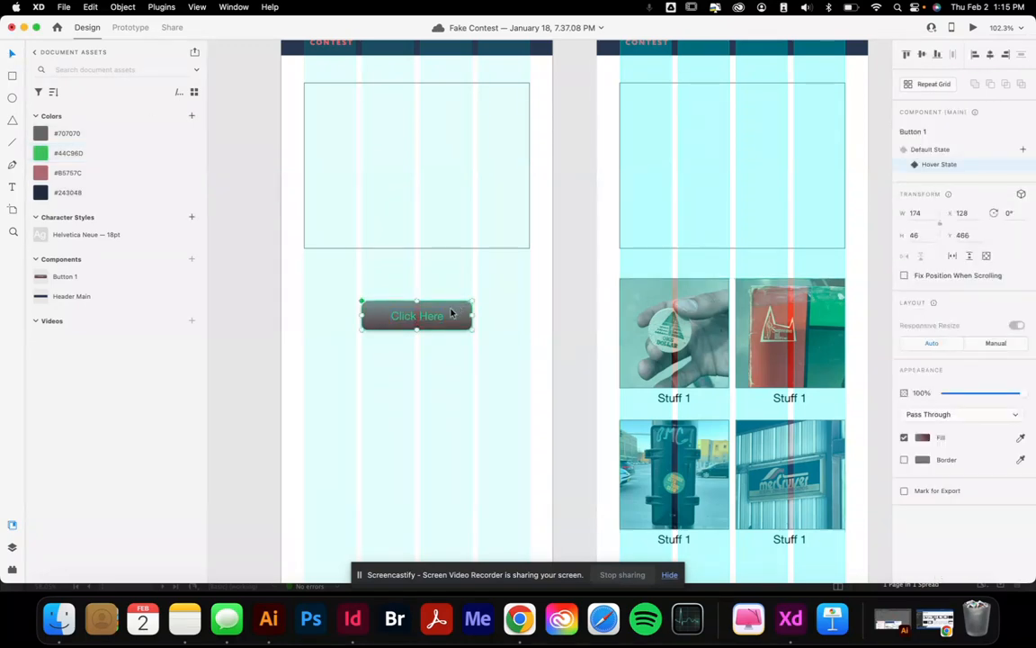
# Return the button to its Default State and check the hover effect in Desktop Preview
pyautogui.click(937, 151)
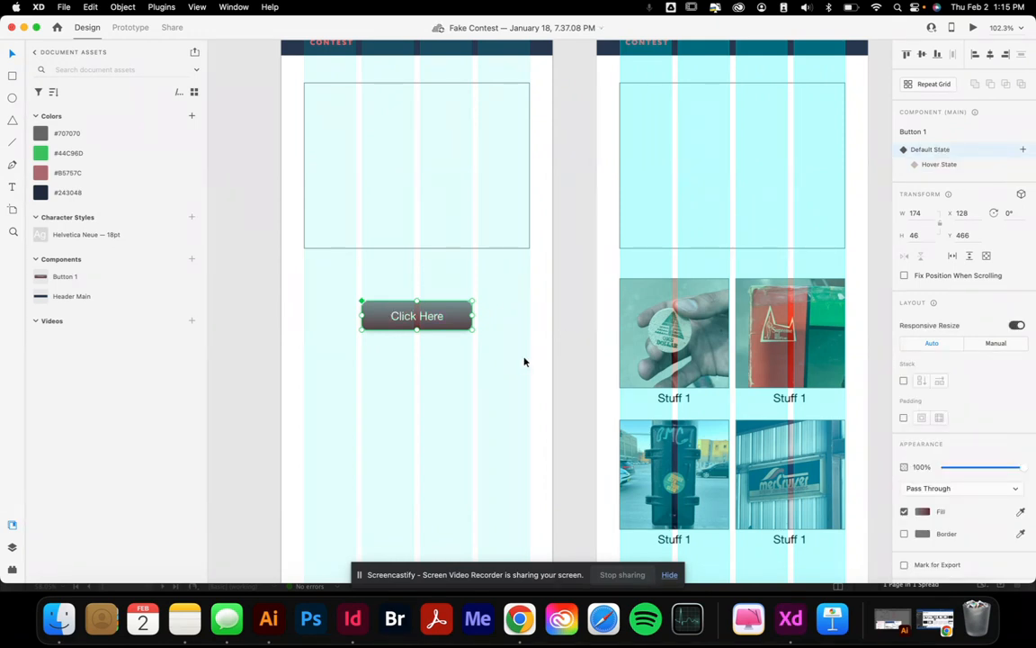
pyautogui.click(521, 314)
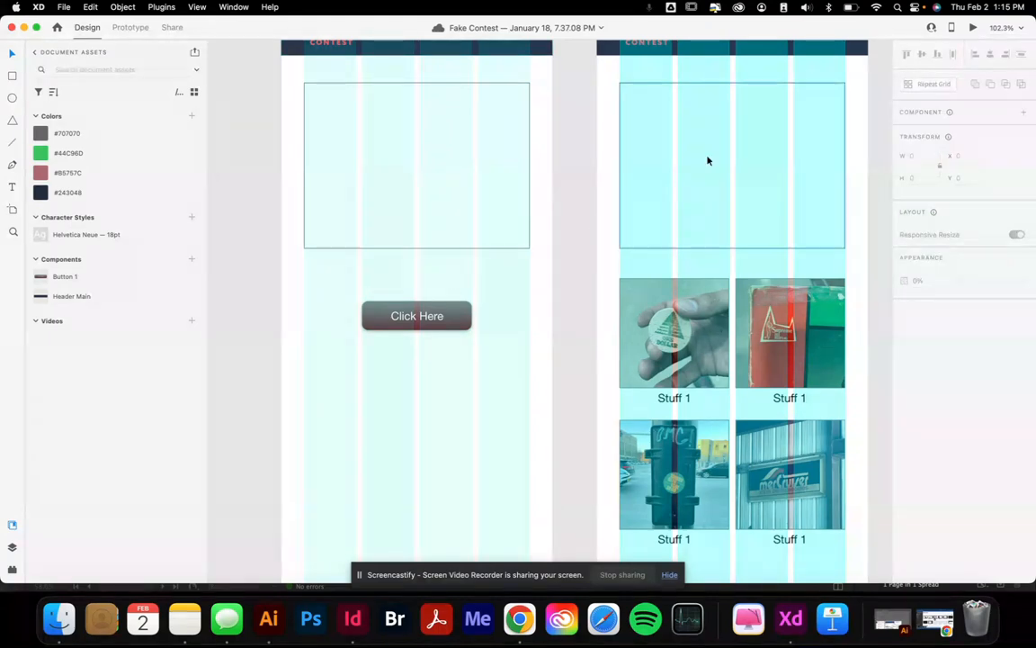
pyautogui.click(973, 28)
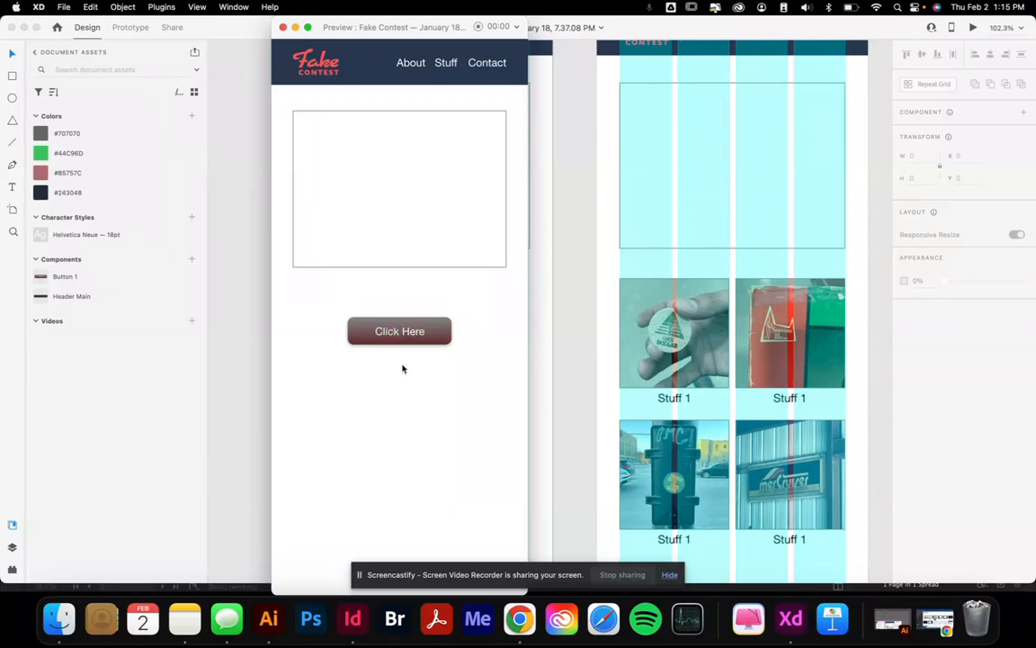
pyautogui.click(284, 27)
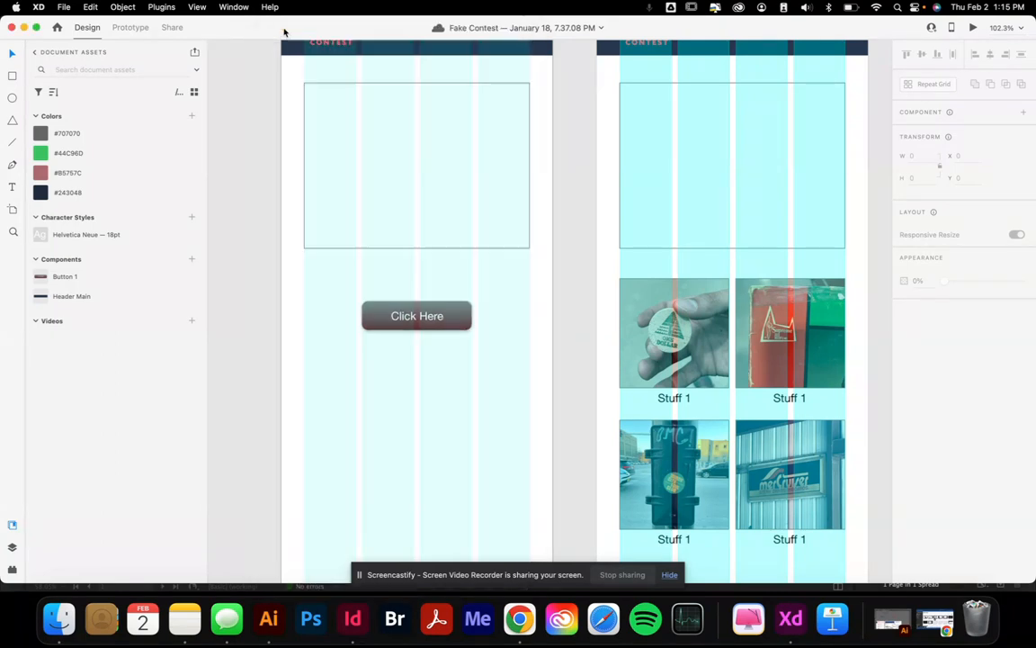
pyautogui.click(469, 323)
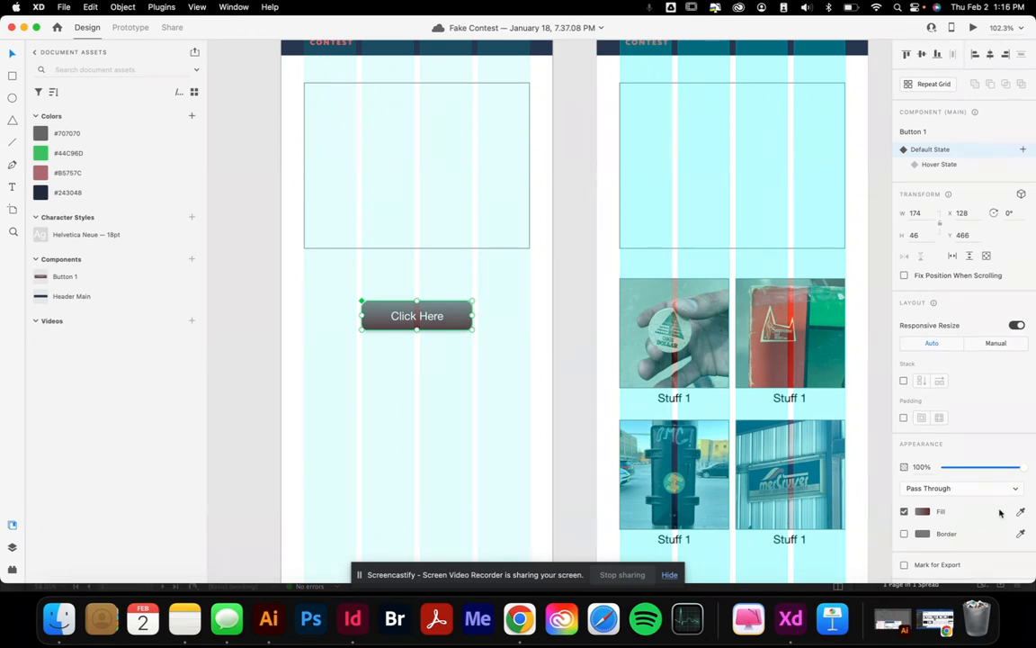
pyautogui.click(460, 347)
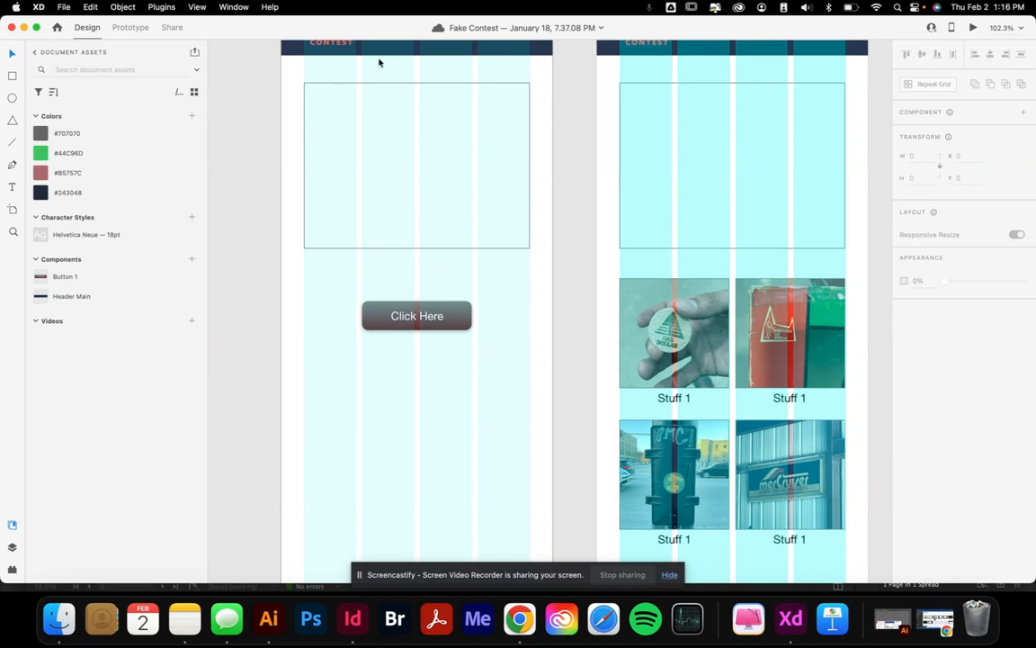
# In Prototype mode, wire the Click Here button to iPhone 14 Pro Max – 2 with a Tap transition
pyautogui.click(123, 28)
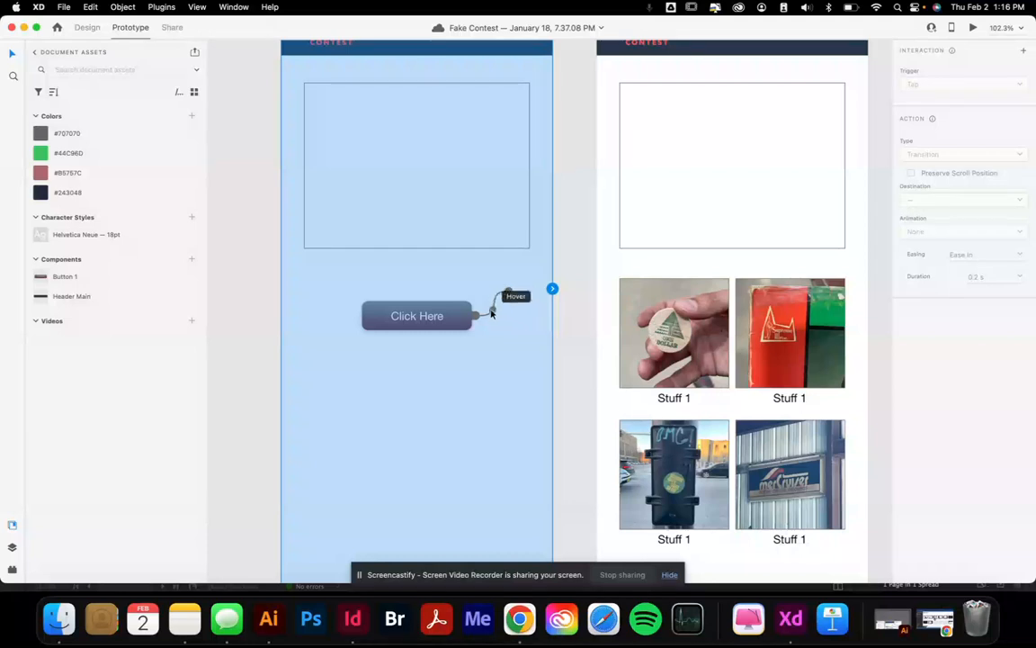
pyautogui.click(494, 304)
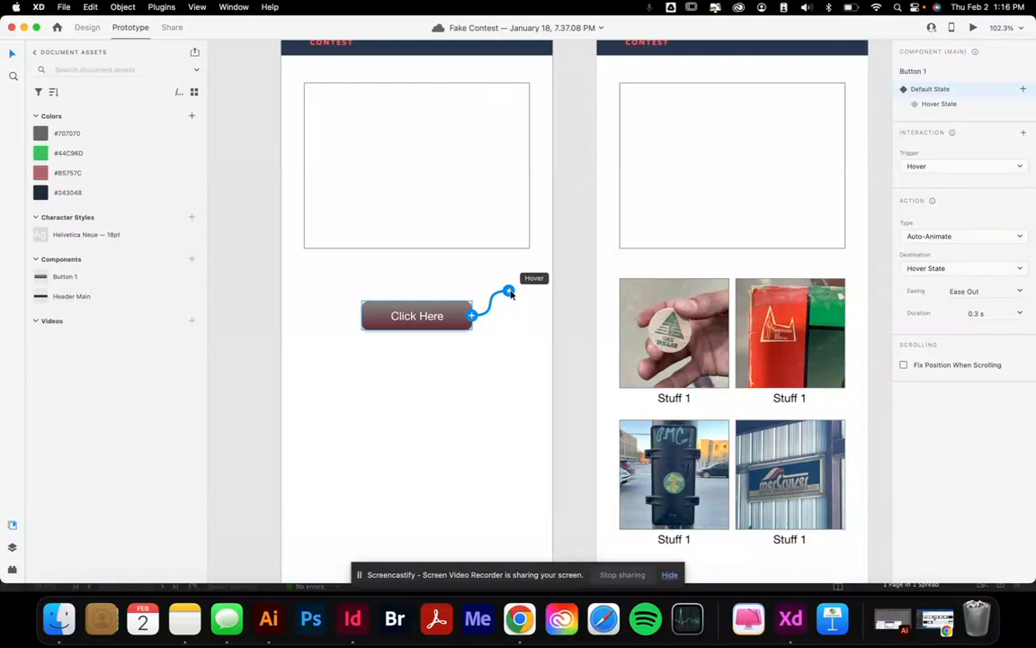
pyautogui.moveTo(473, 317); pyautogui.dragTo(654, 74)
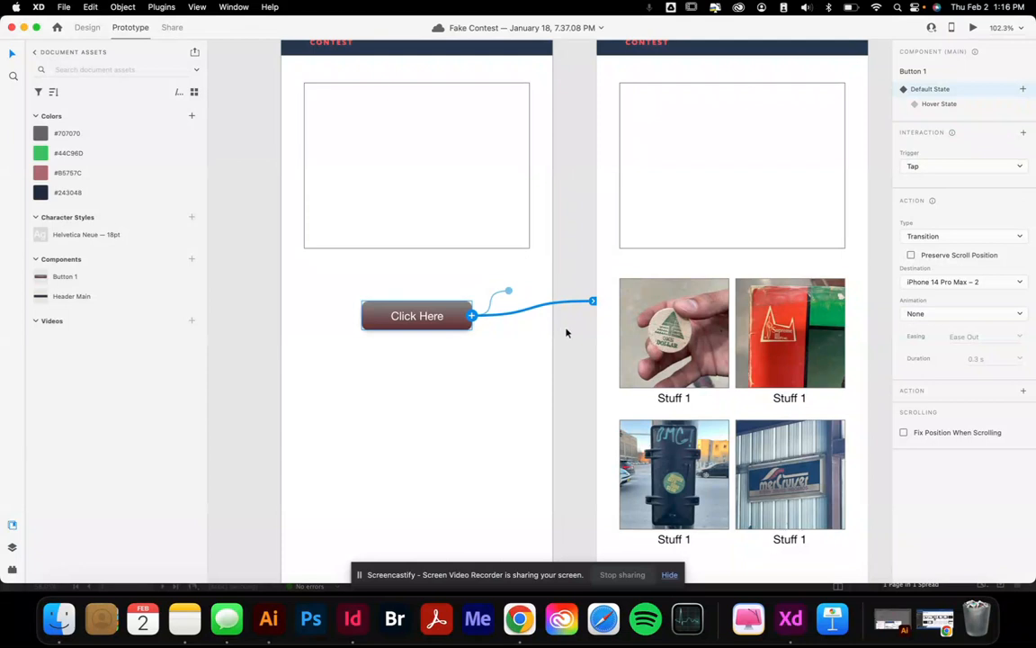
pyautogui.click(497, 396)
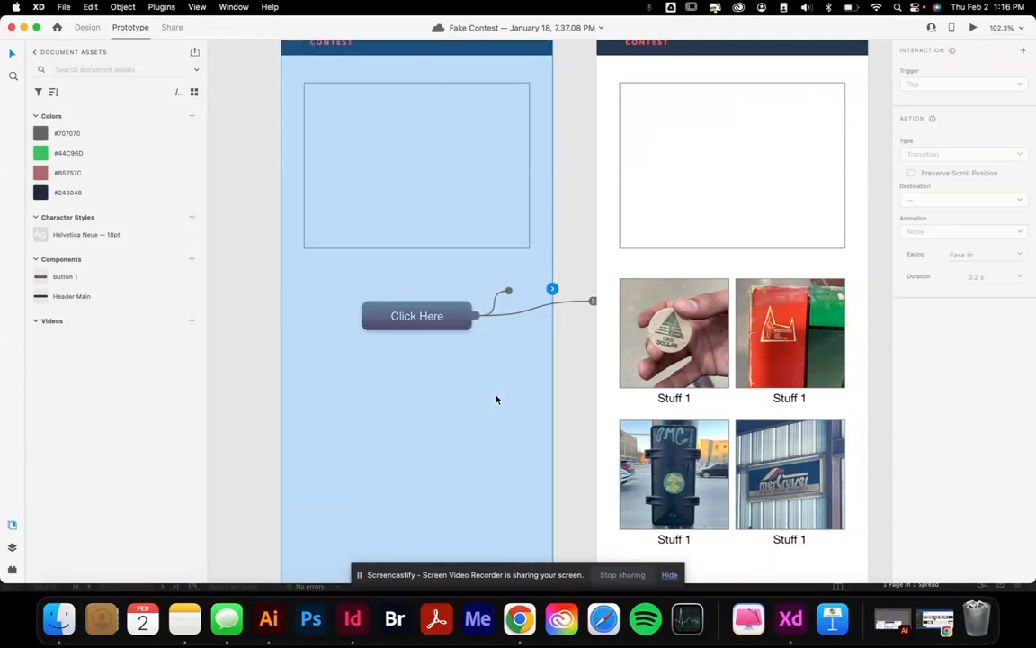
pyautogui.click(972, 29)
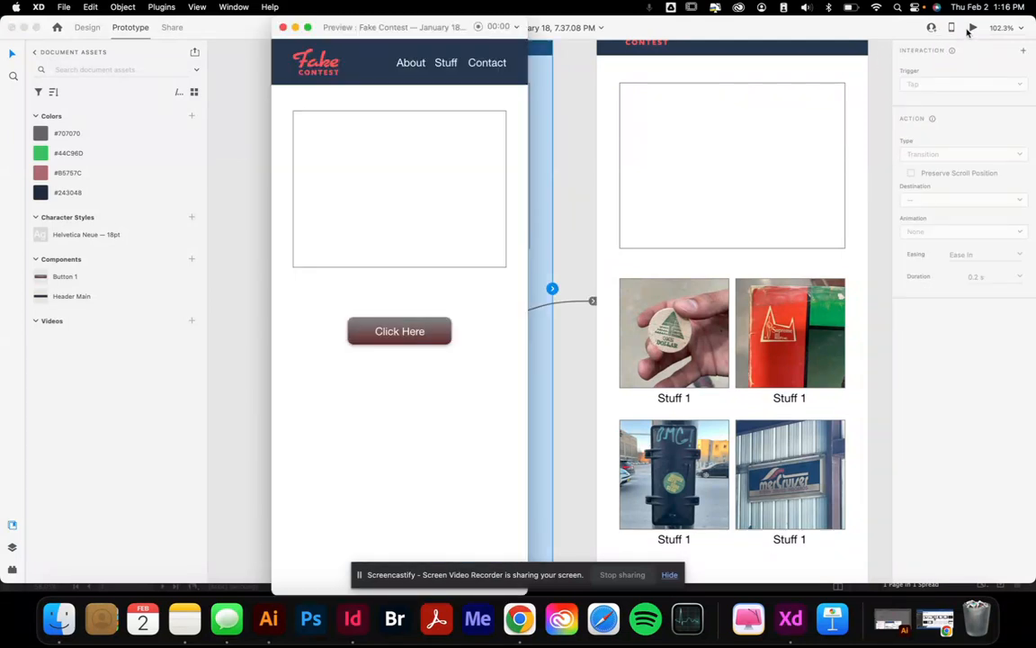
pyautogui.click(399, 332)
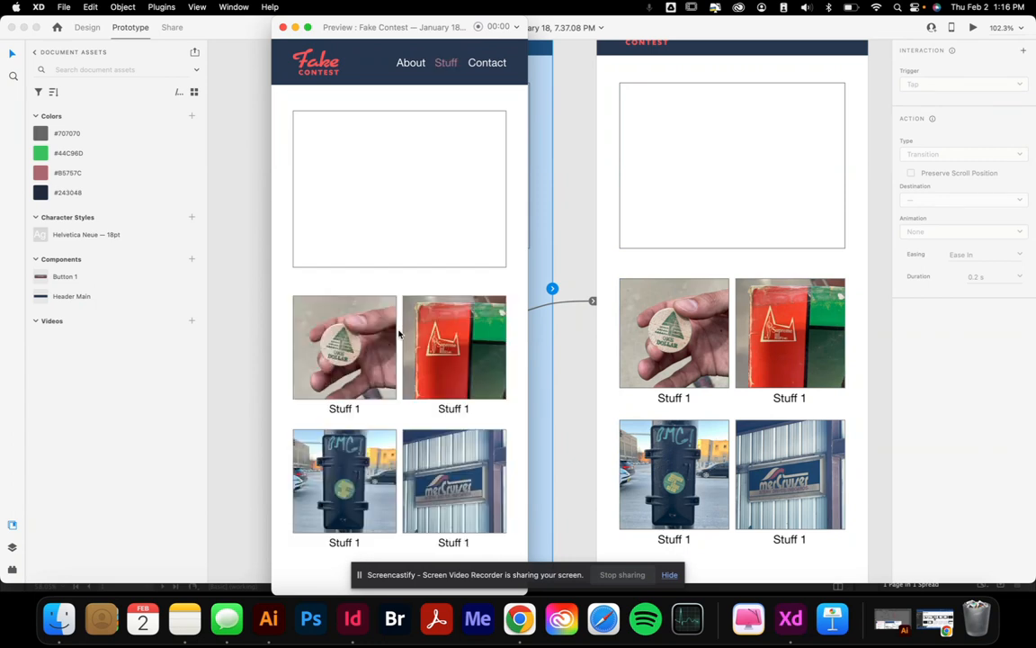
pyautogui.click(284, 27)
pyautogui.click(272, 138)
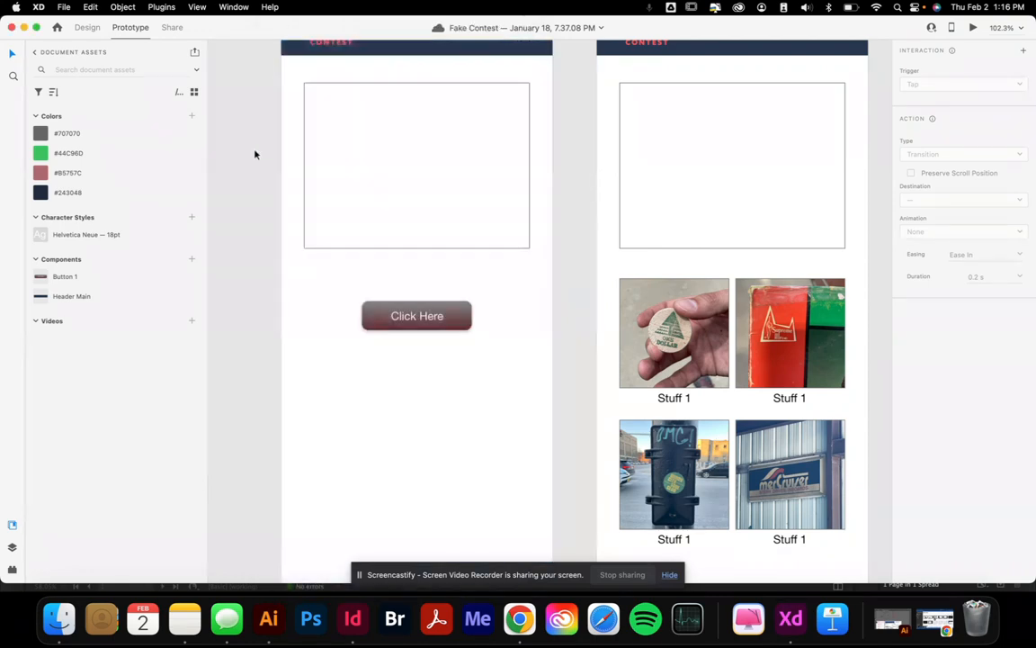
pyautogui.click(420, 329)
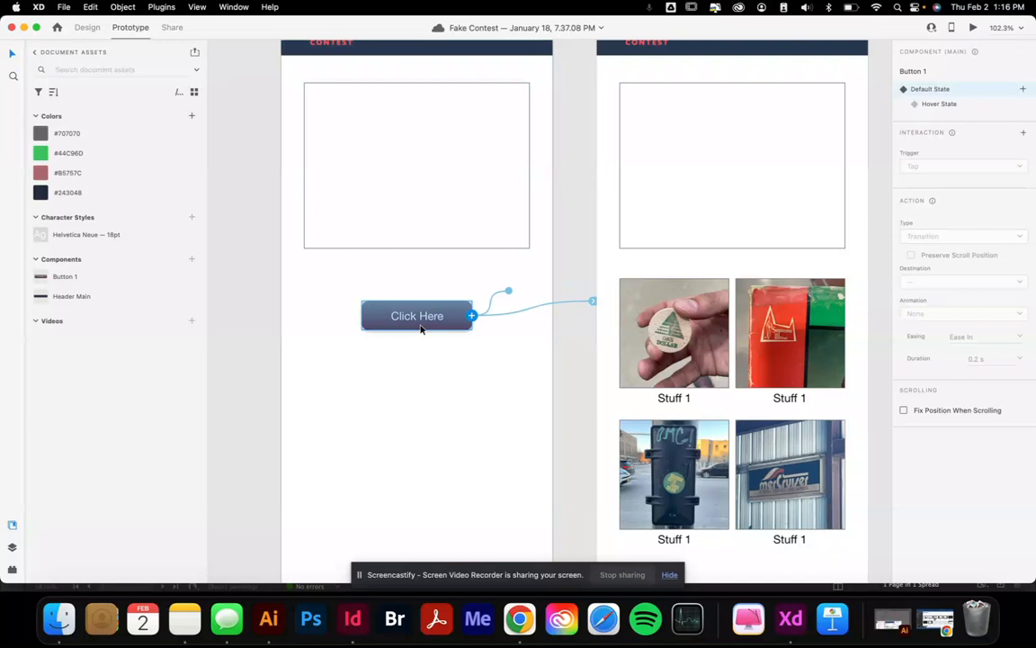
pyautogui.click(437, 364)
pyautogui.click(257, 331)
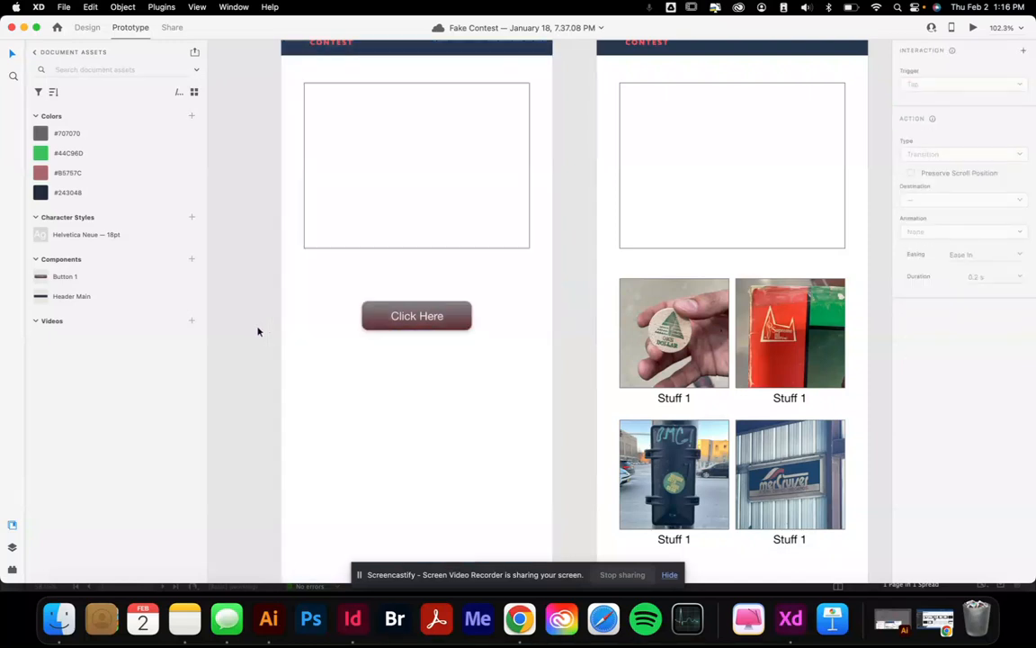
pyautogui.click(449, 316)
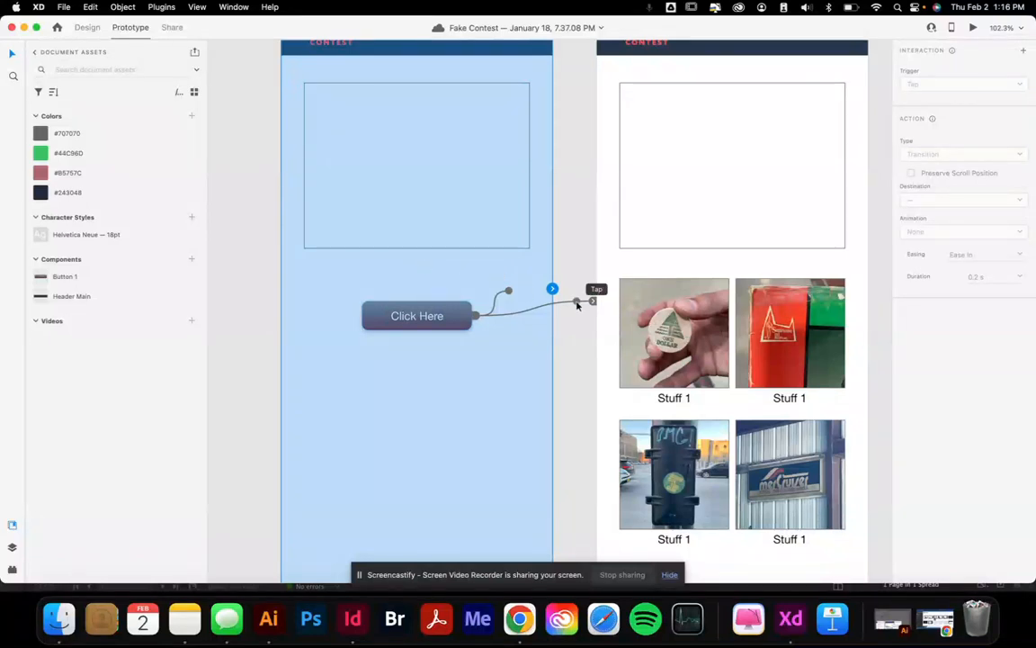
# Keep the button interaction's trigger as Tap and open the Action Type list
pyautogui.click(580, 305)
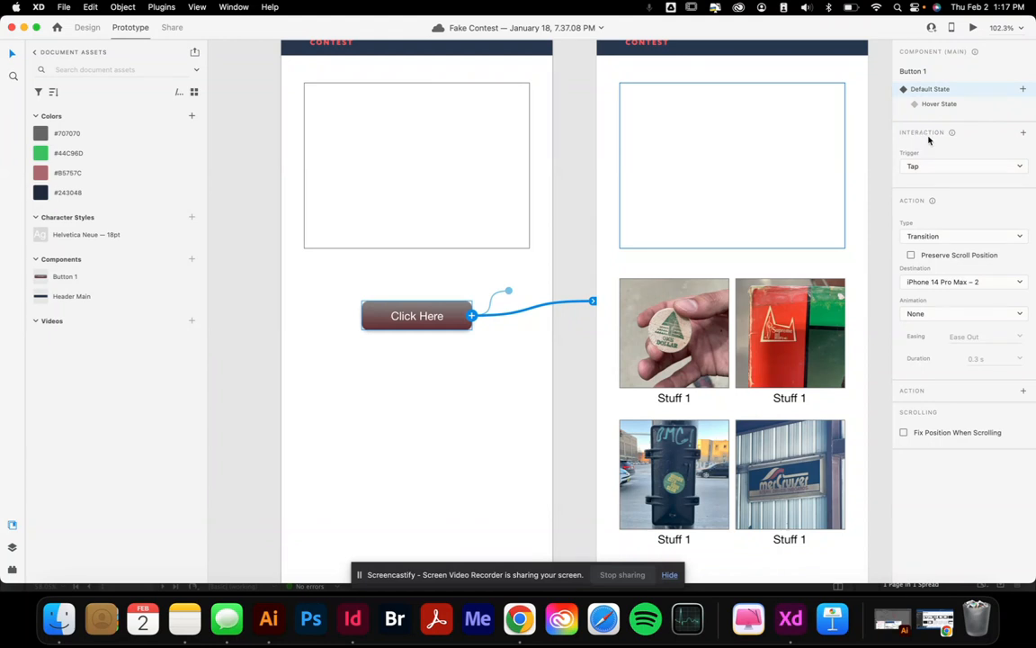
pyautogui.click(956, 169)
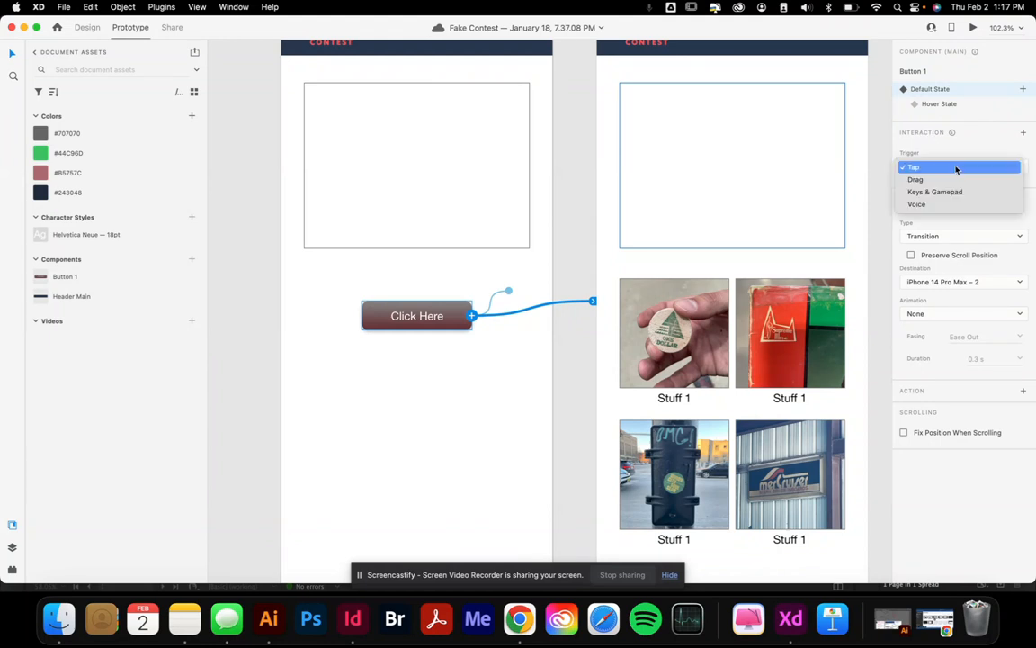
pyautogui.click(956, 169)
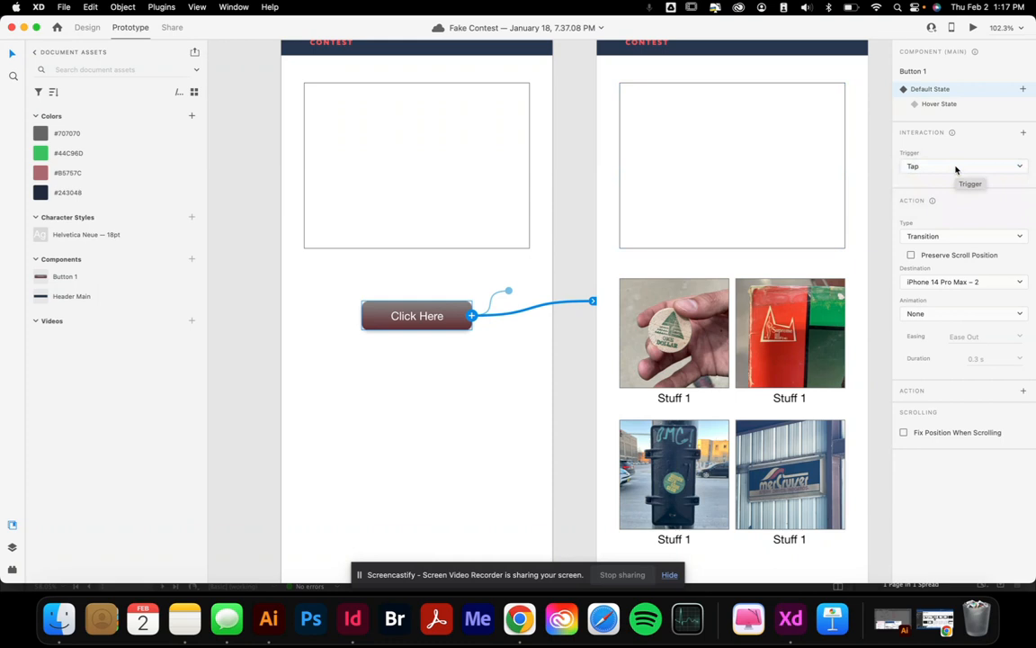
pyautogui.click(951, 169)
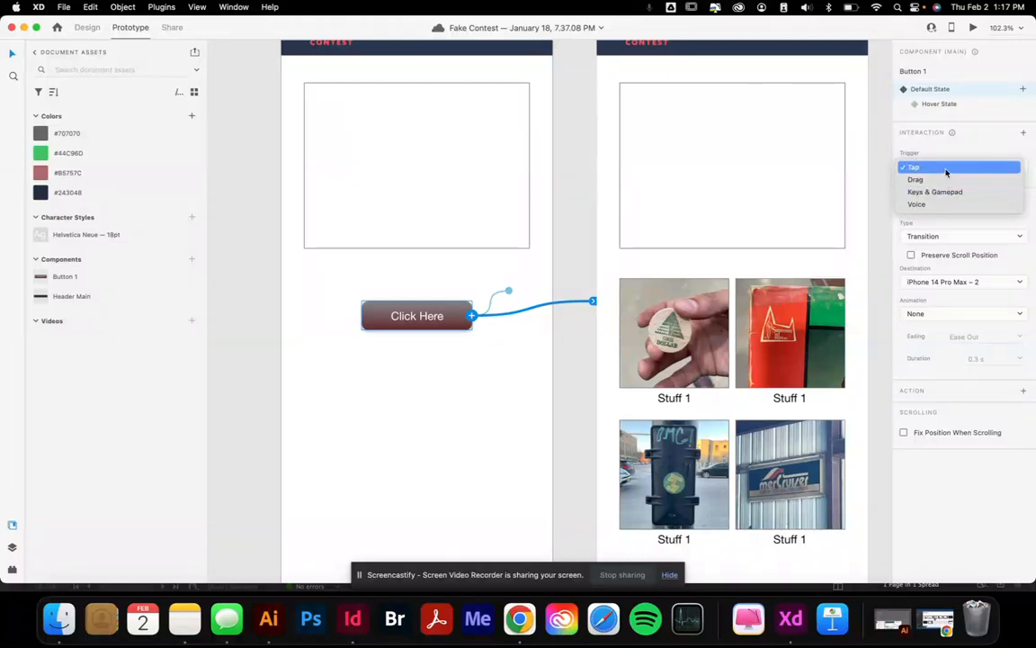
pyautogui.click(945, 169)
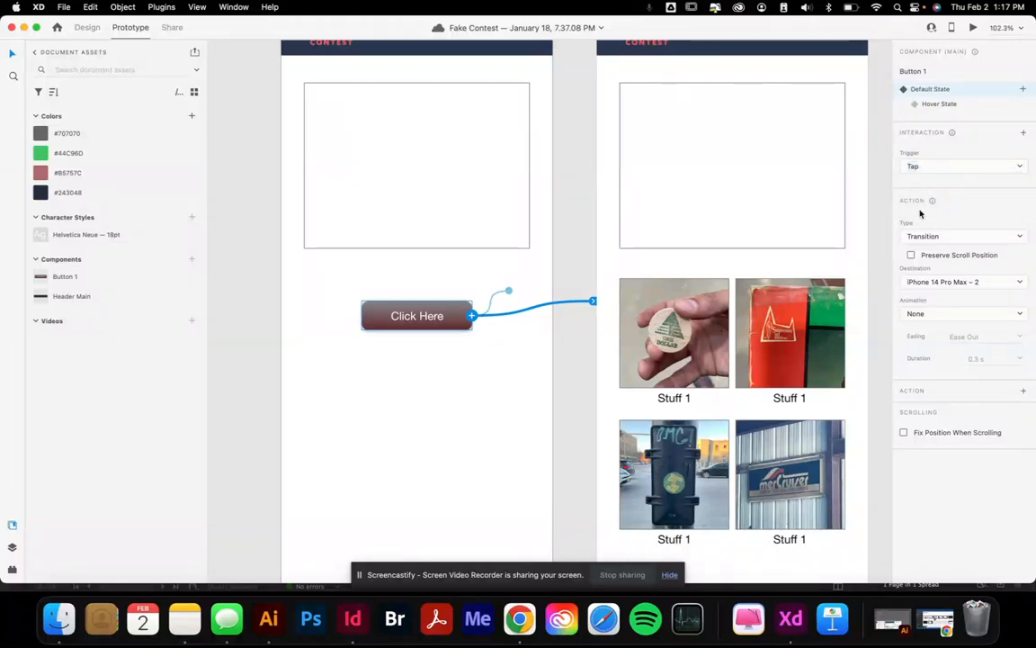
pyautogui.click(940, 238)
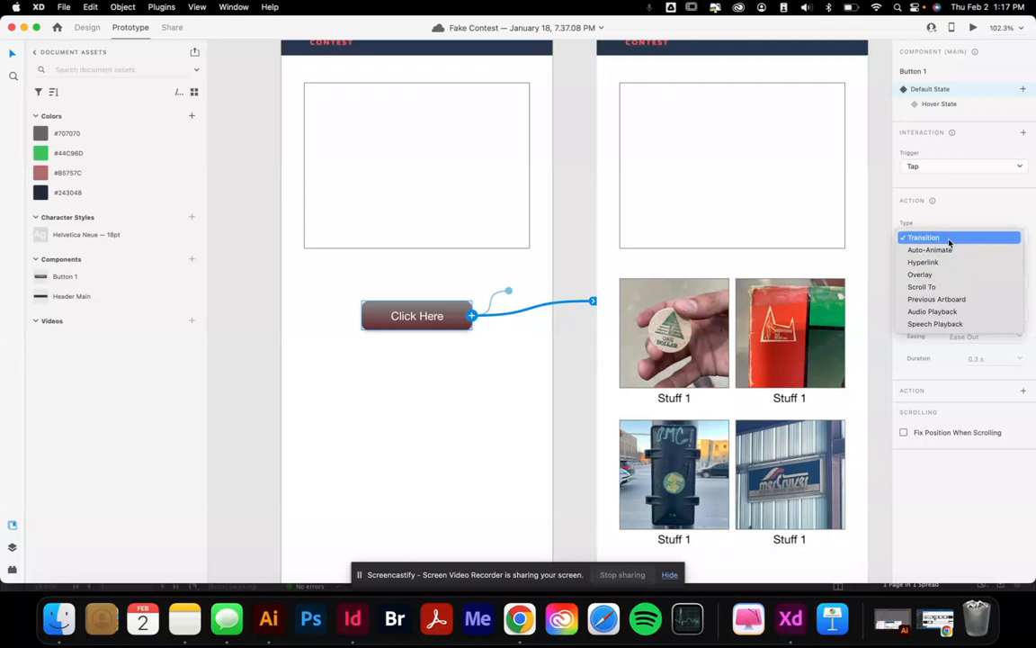
# Change the tap action to Auto-Animate and test the Click Here button in Desktop Preview
pyautogui.click(964, 250)
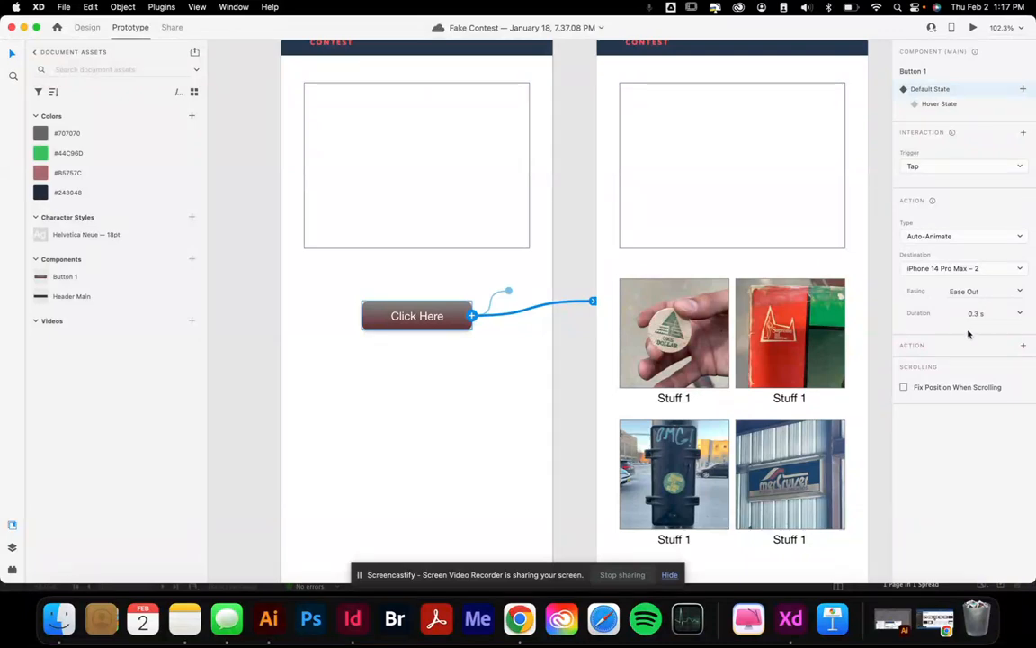
pyautogui.click(393, 414)
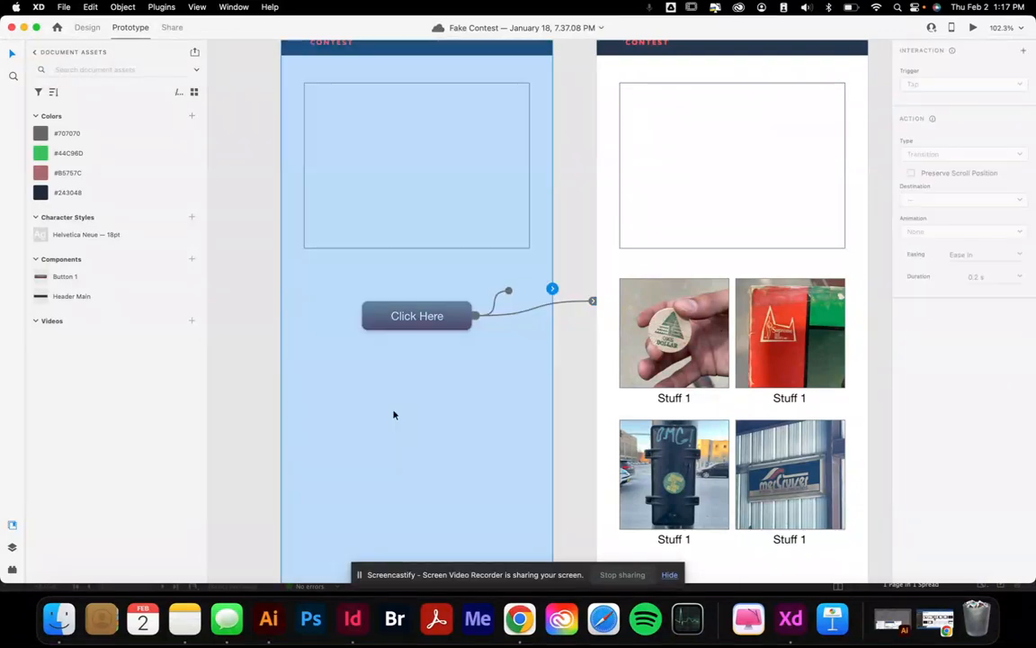
pyautogui.click(973, 27)
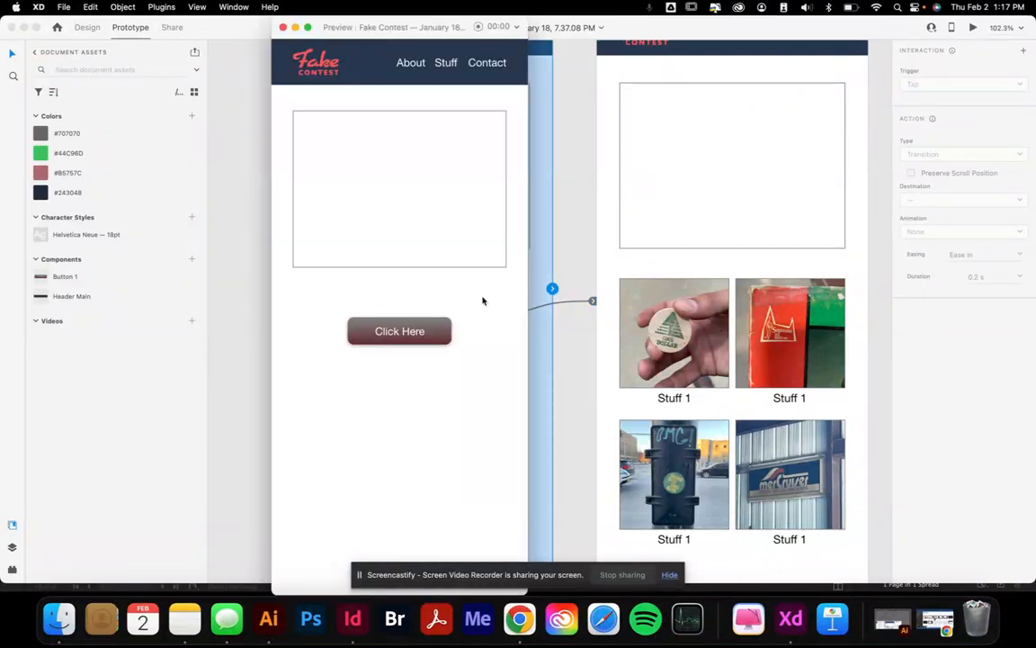
pyautogui.click(407, 329)
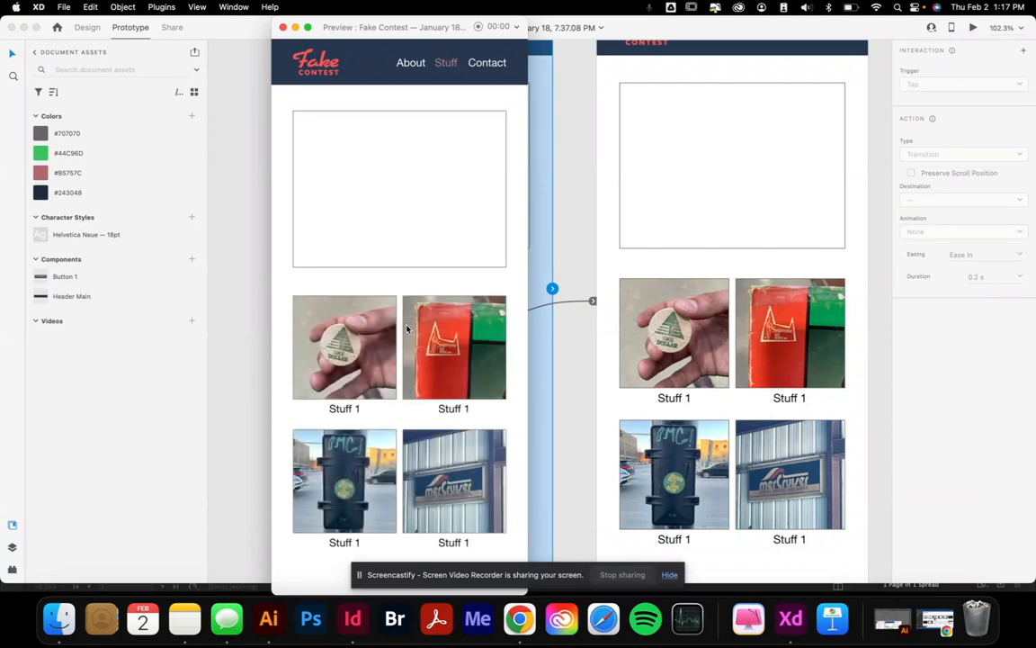
pyautogui.click(283, 30)
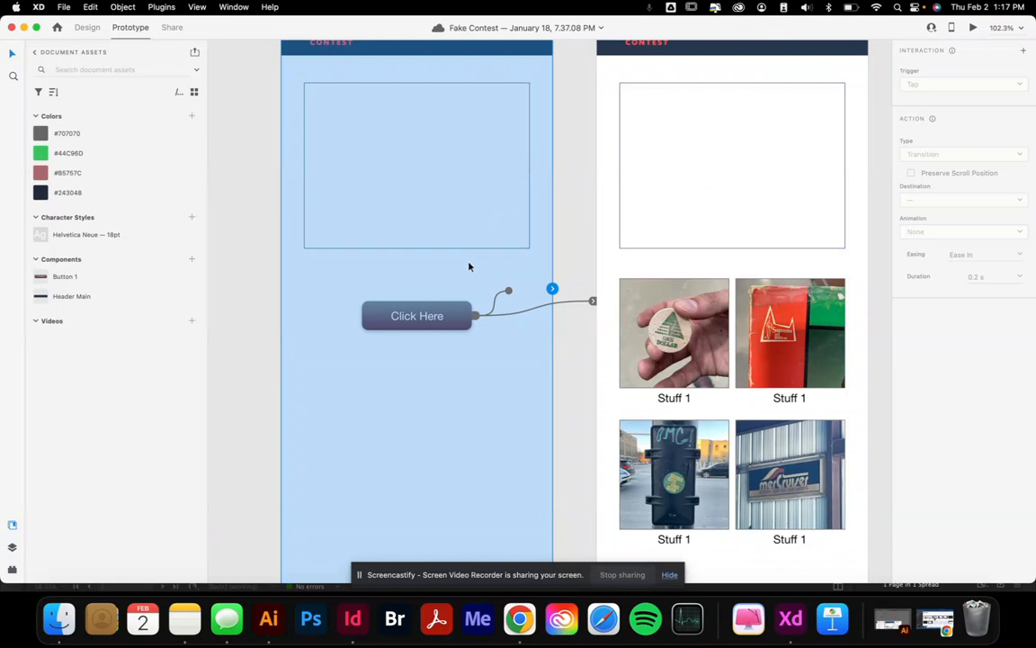
# Set the Click Here tap action to Overlay with a Dissolve animation
pyautogui.click(592, 301)
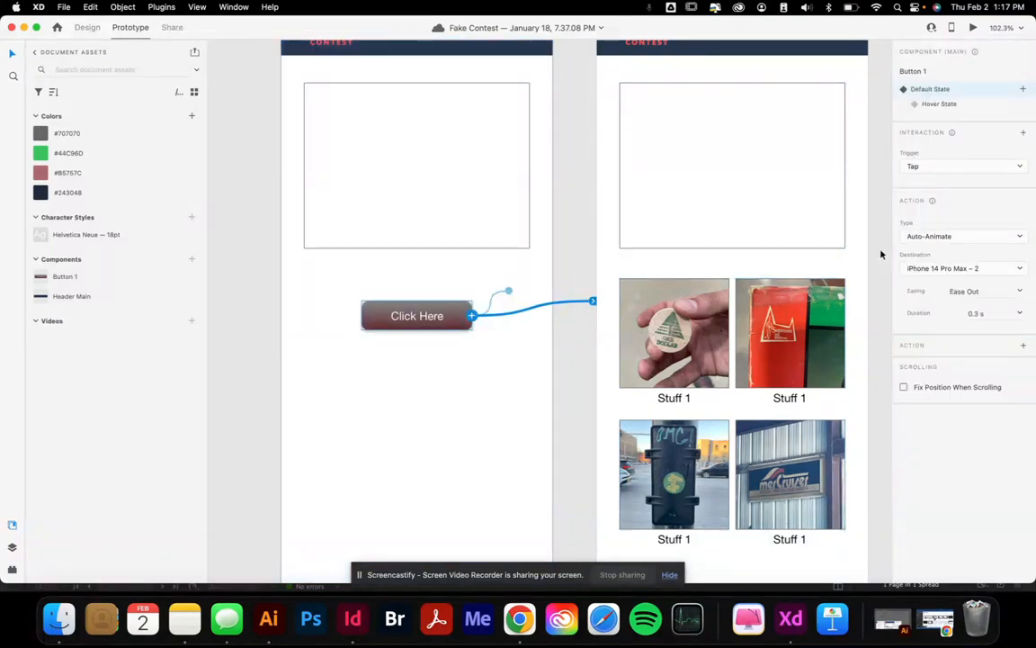
pyautogui.click(962, 237)
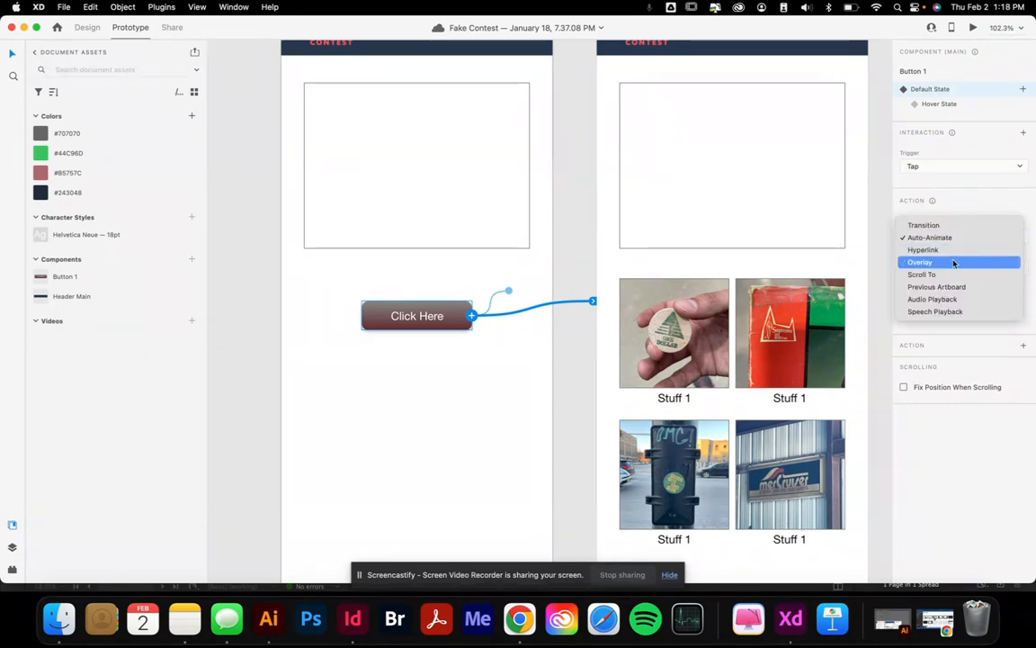
pyautogui.click(955, 262)
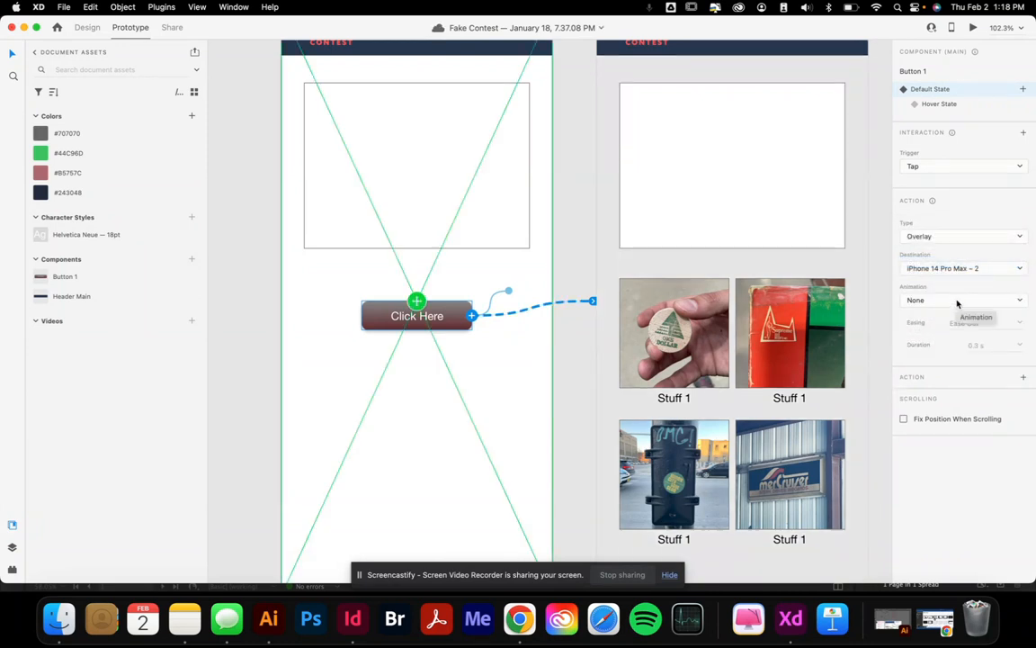
pyautogui.click(957, 302)
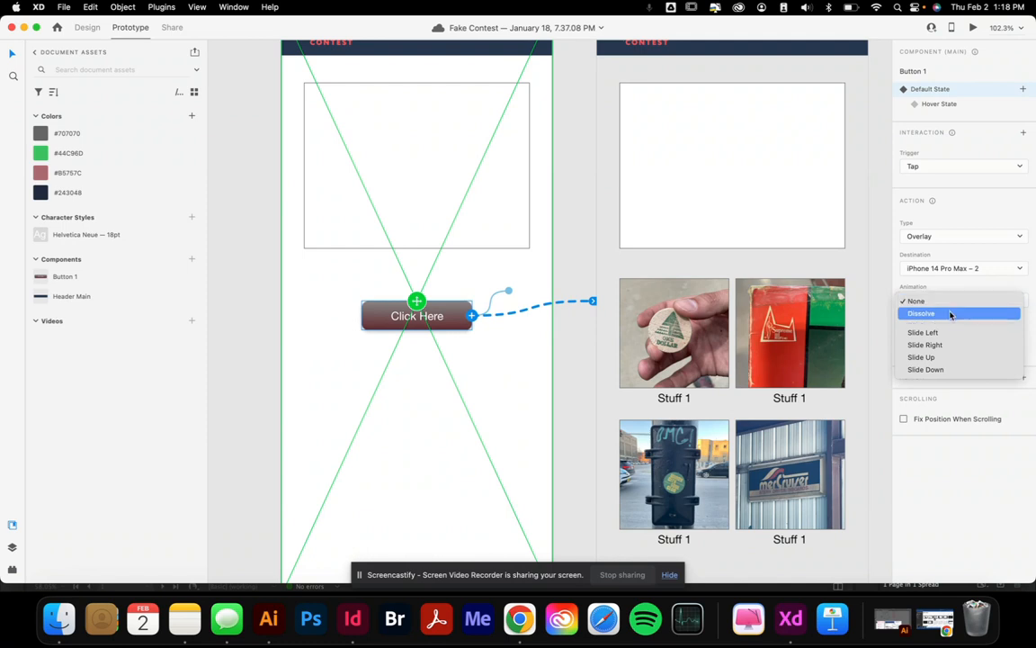
pyautogui.click(950, 313)
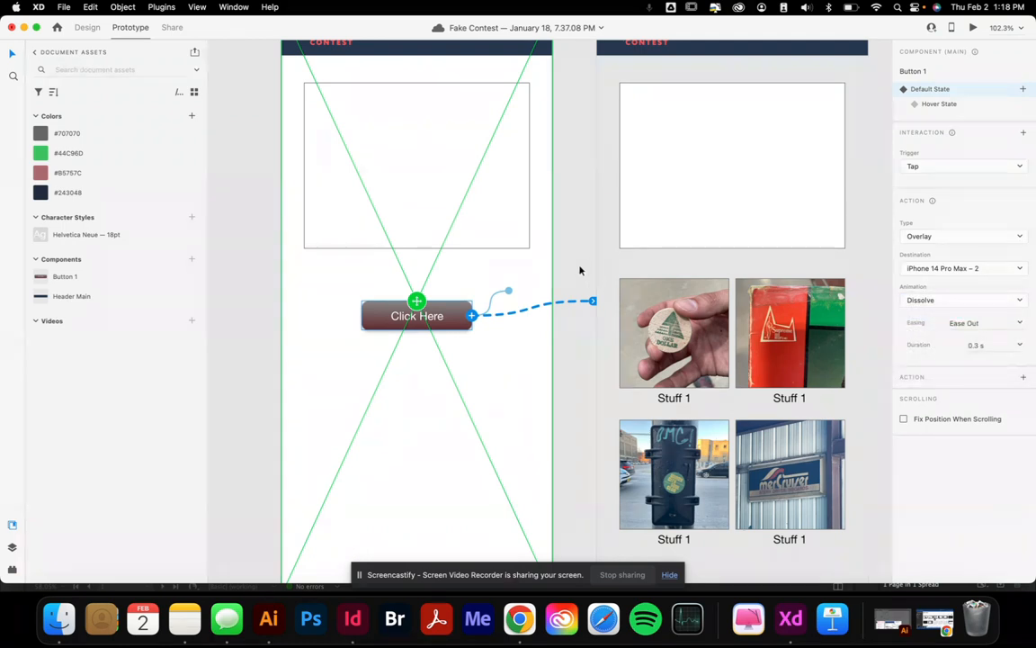
pyautogui.click(585, 264)
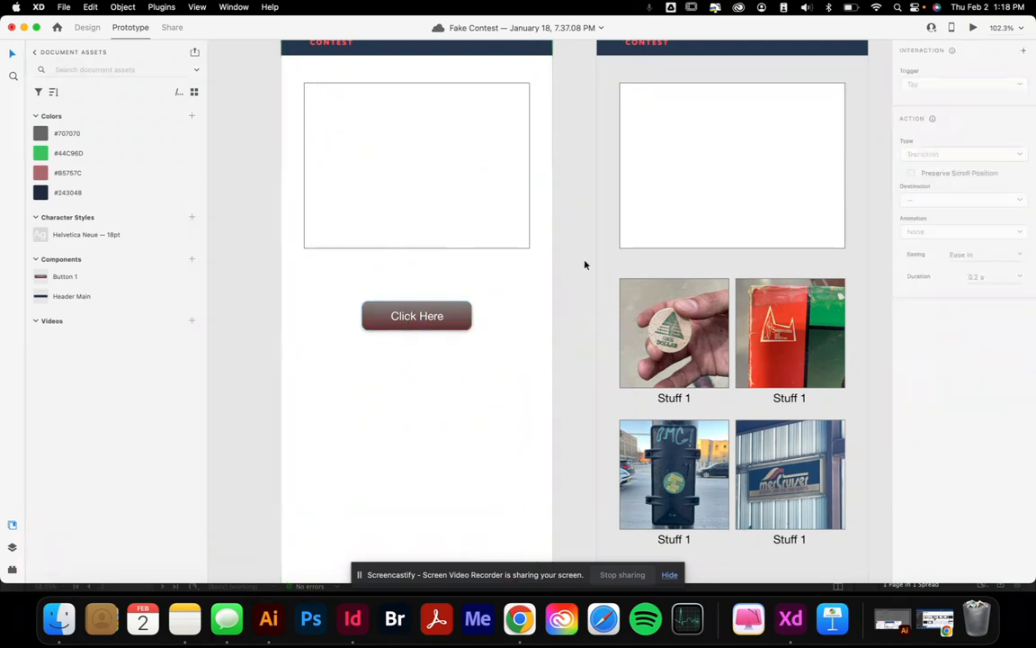
pyautogui.click(972, 27)
pyautogui.click(412, 330)
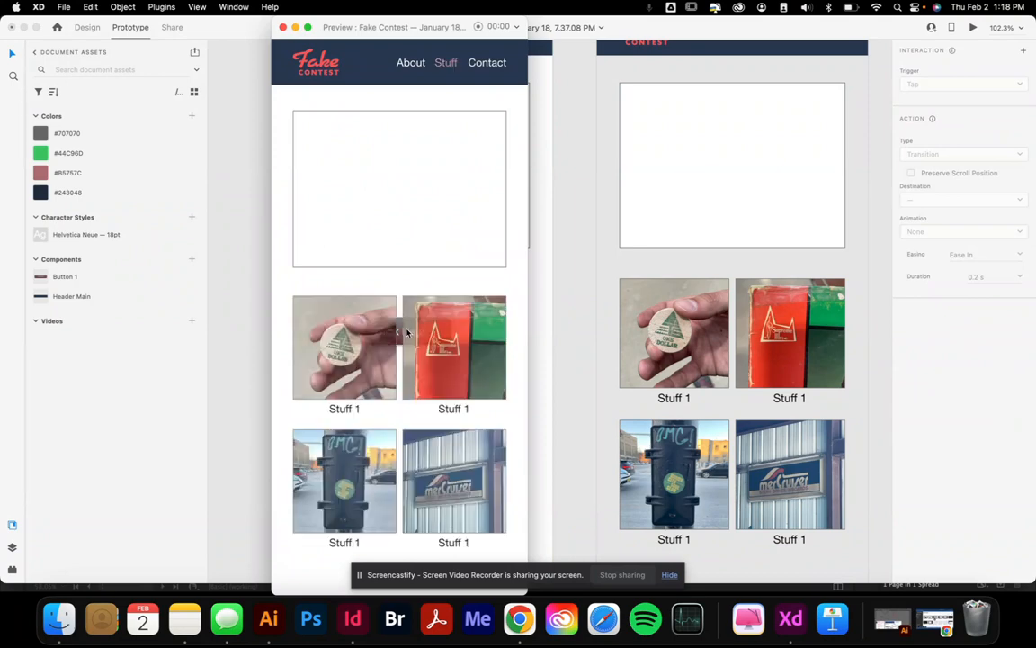
pyautogui.press('Left')
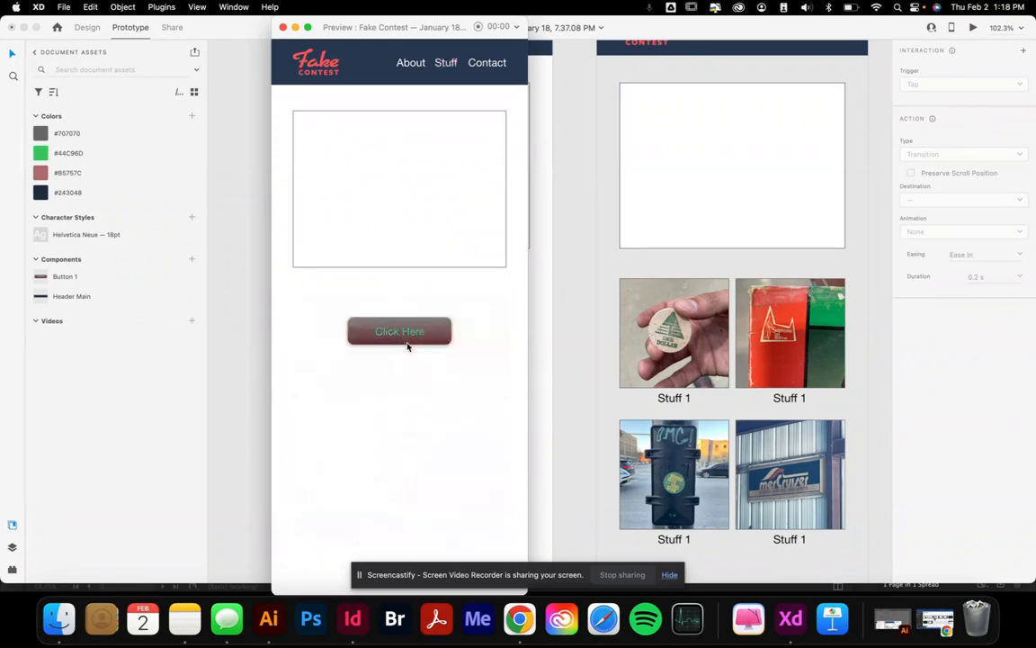
pyautogui.click(404, 340)
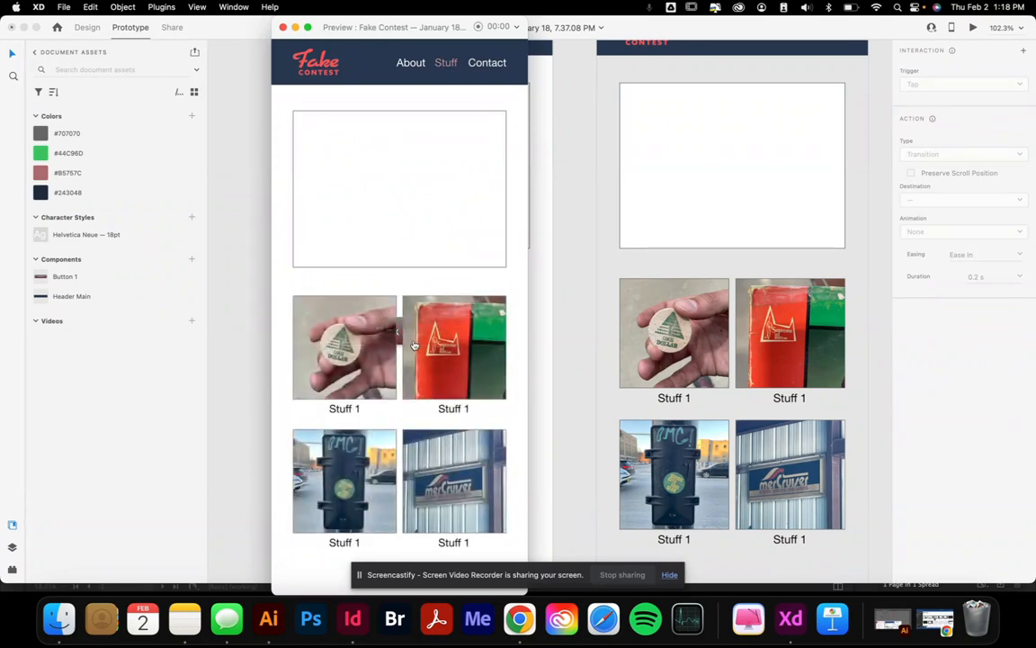
pyautogui.click(545, 340)
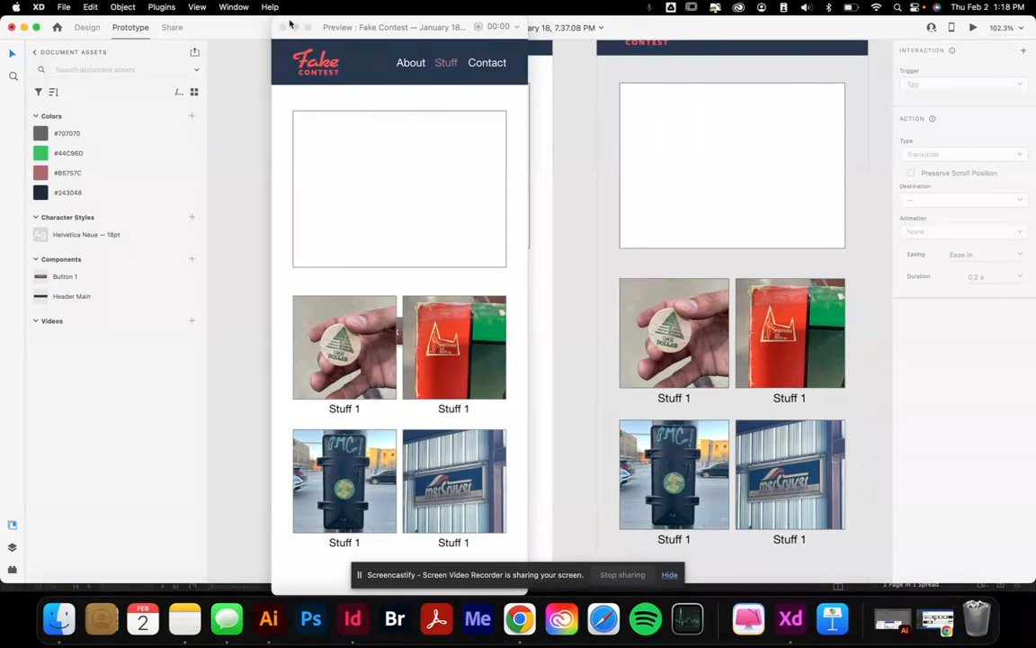
pyautogui.click(426, 188)
pyautogui.press('Left')
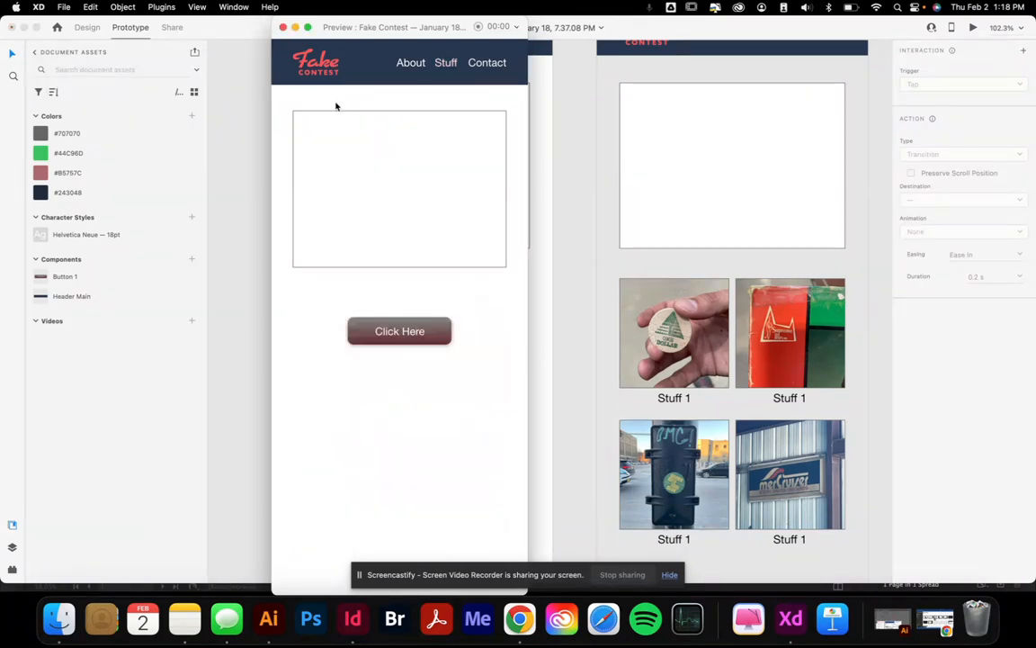
pyautogui.click(282, 27)
pyautogui.click(433, 319)
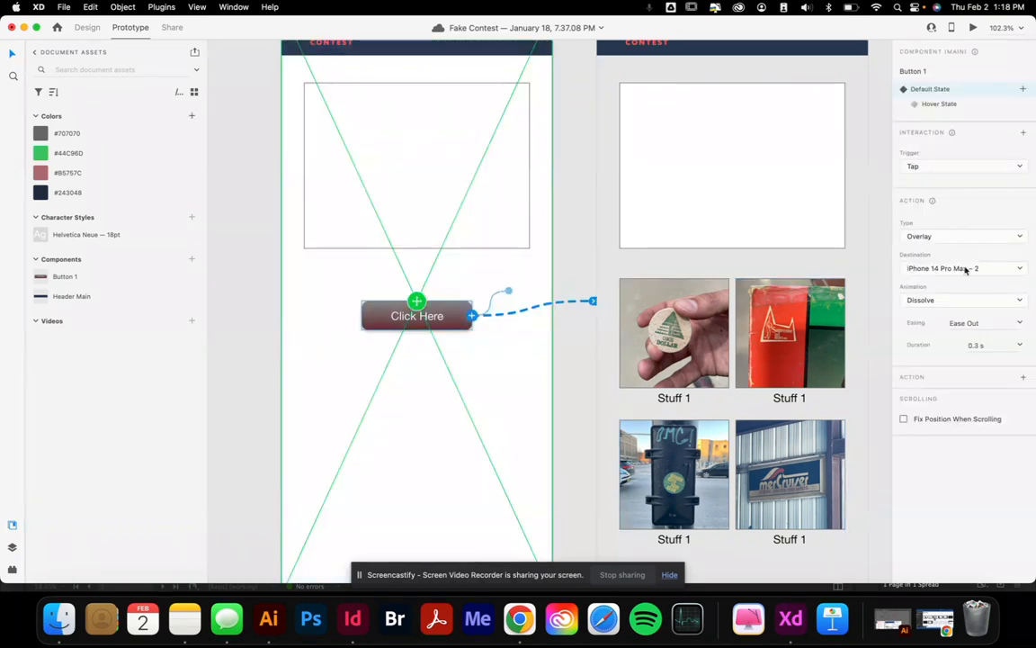
# Keep iPhone 14 Pro Max – 2 as destination and switch the overlay animation to Slide Left
pyautogui.click(962, 267)
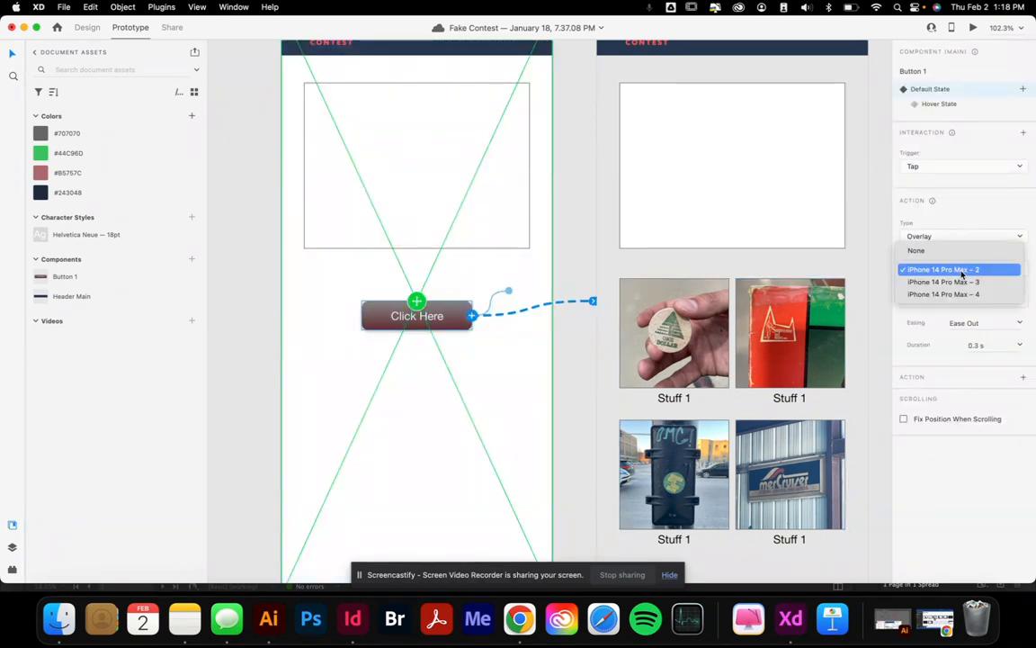
pyautogui.click(961, 268)
pyautogui.click(958, 301)
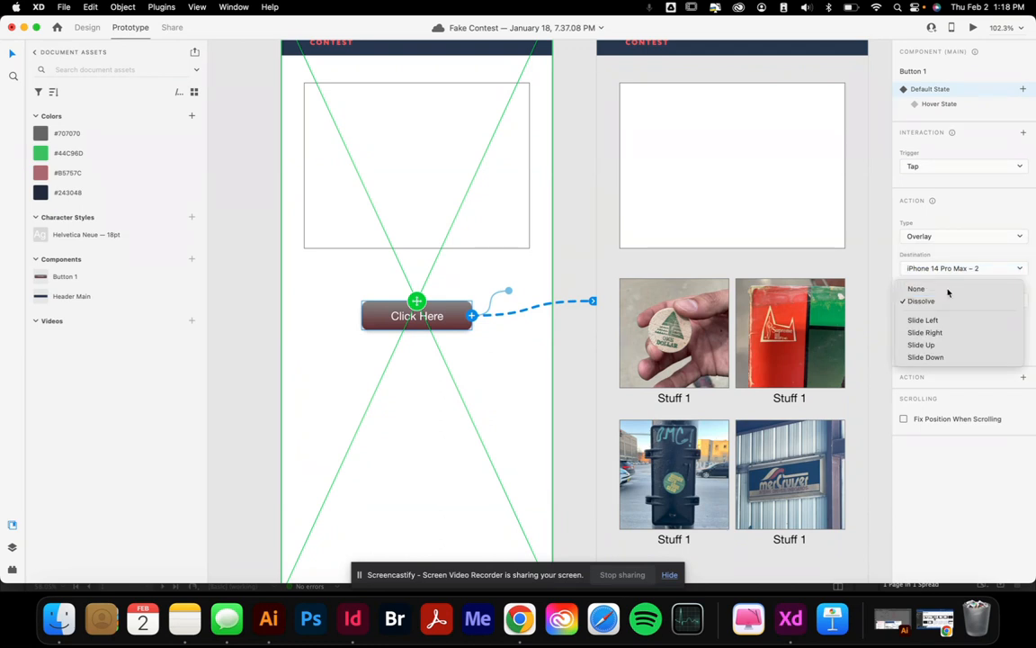
pyautogui.click(948, 289)
pyautogui.click(930, 301)
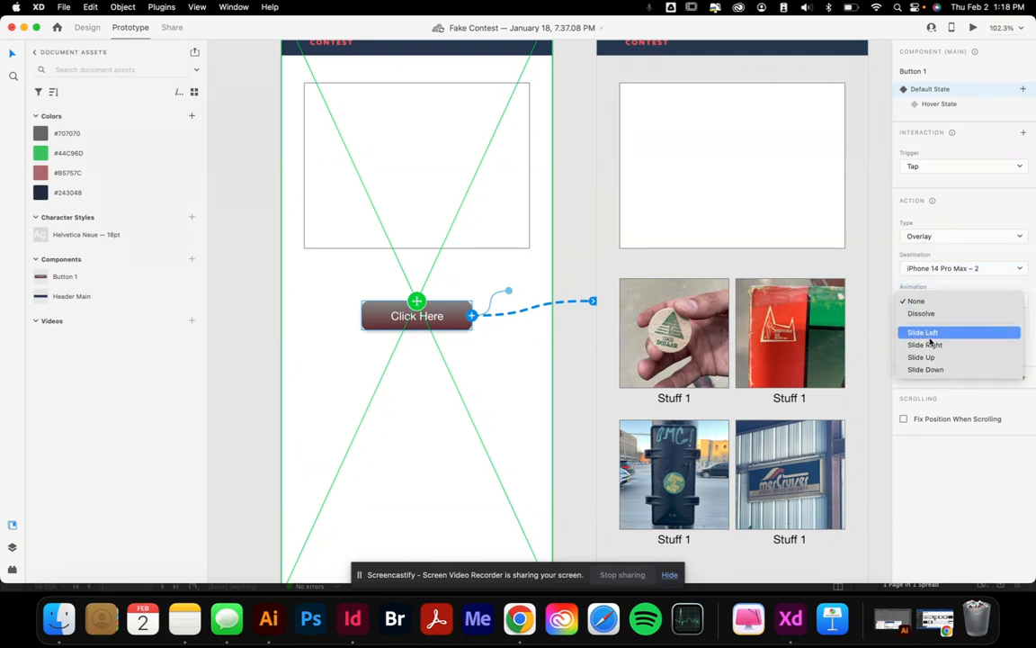
pyautogui.click(933, 333)
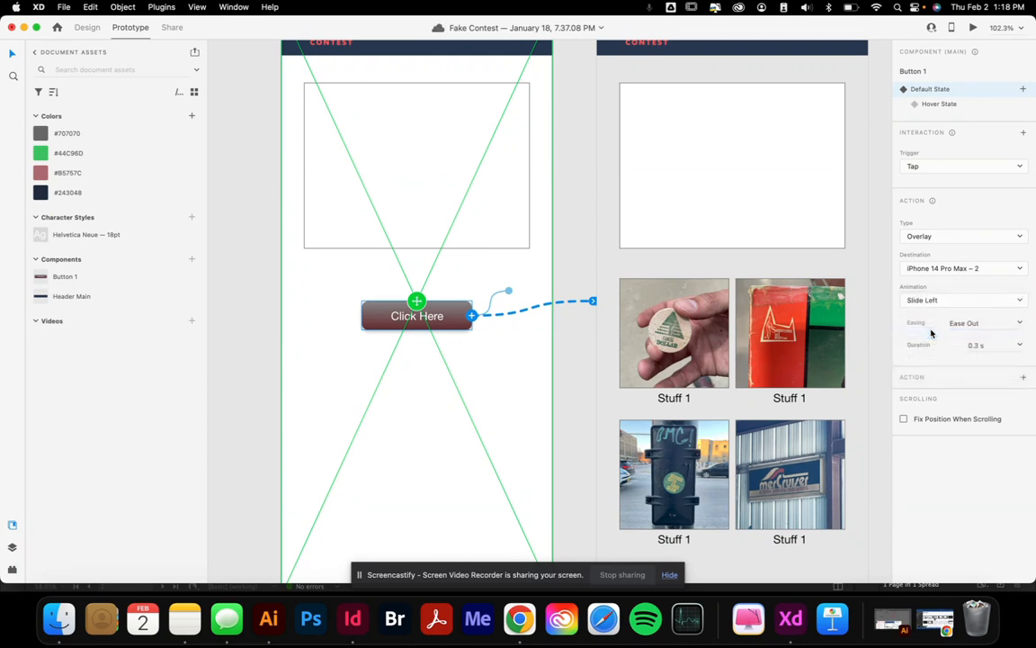
pyautogui.click(451, 435)
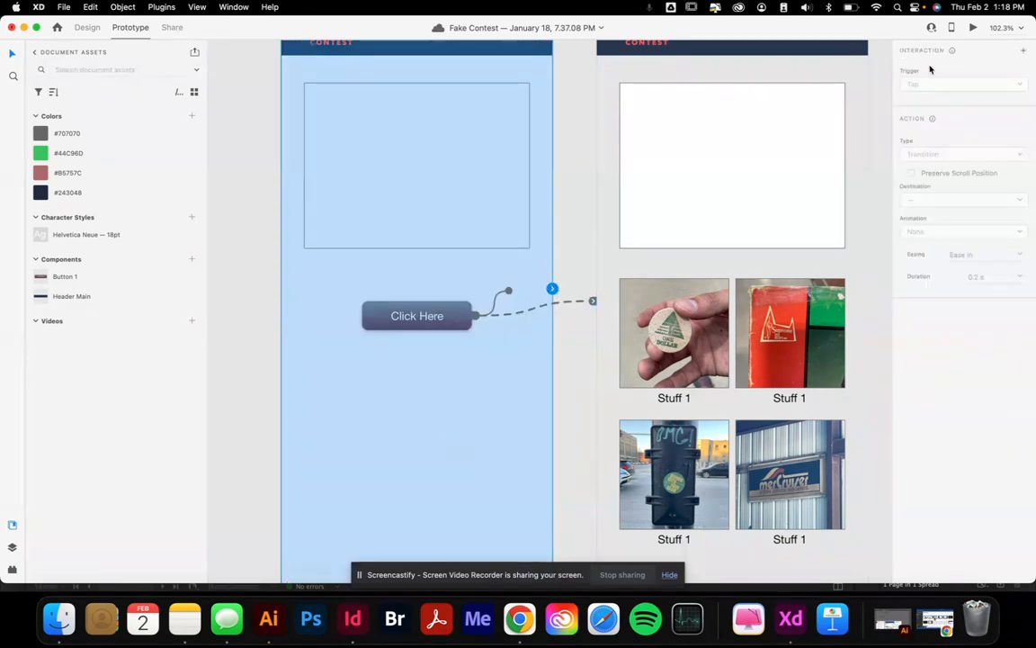
pyautogui.click(975, 28)
pyautogui.click(387, 333)
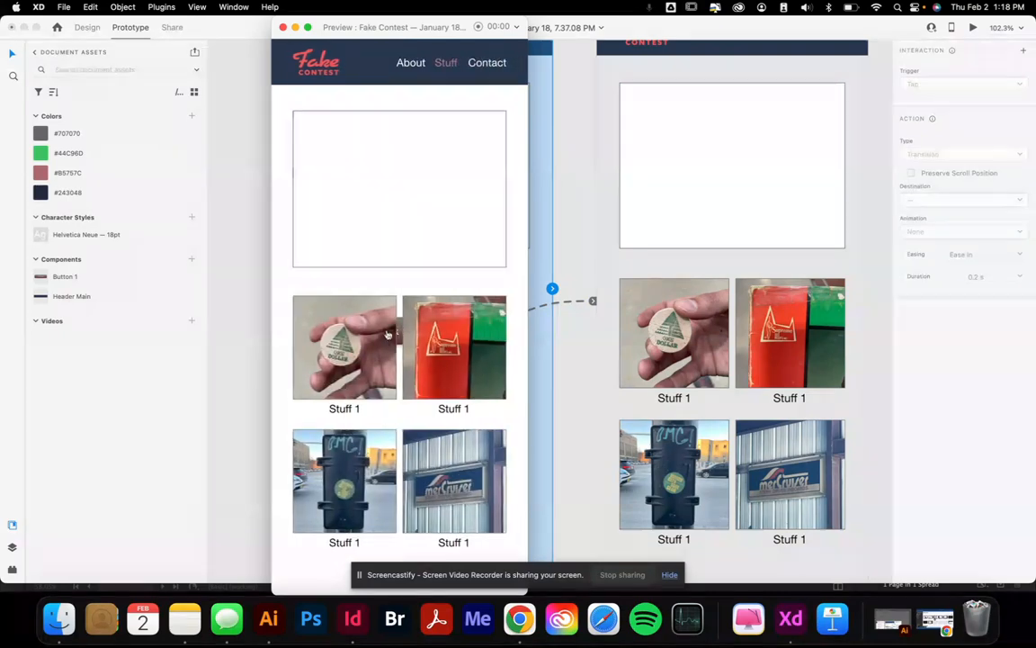
pyautogui.press('Left')
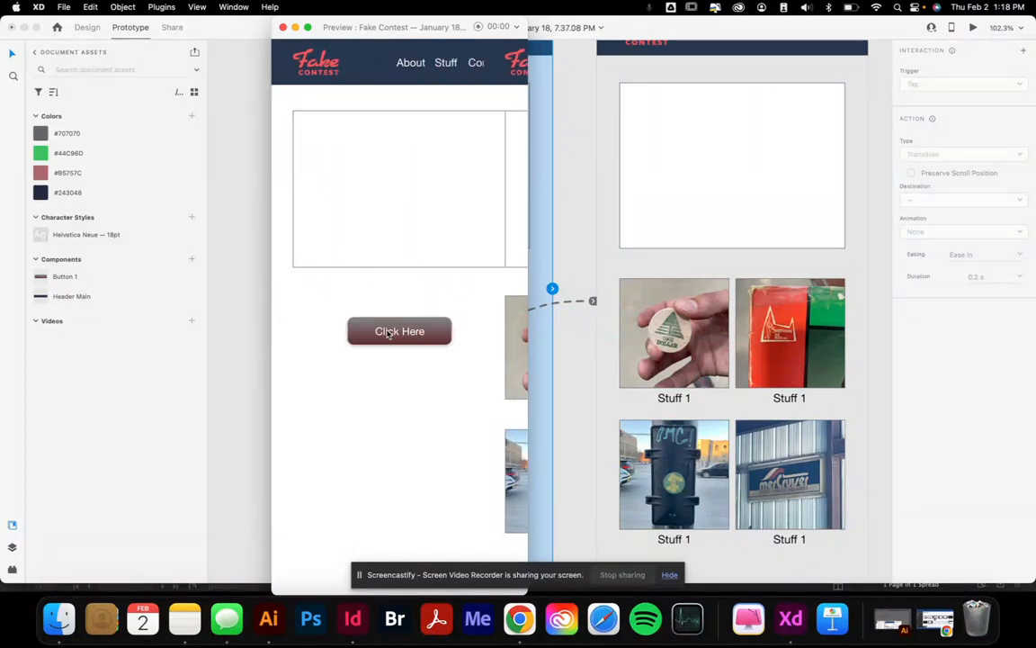
pyautogui.click(387, 332)
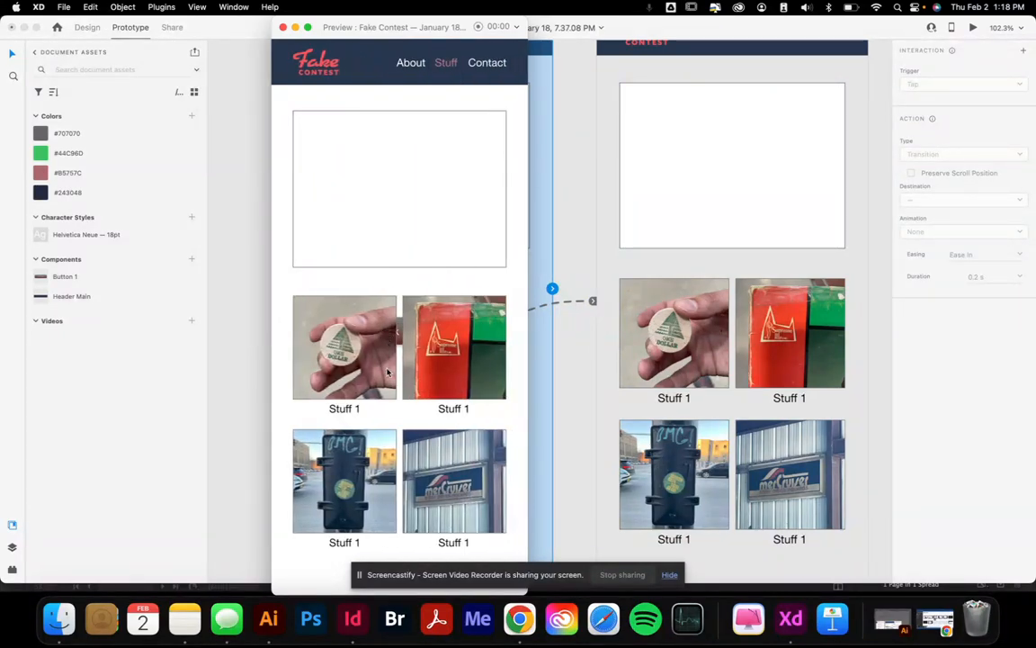
pyautogui.press('Left')
pyautogui.click(283, 29)
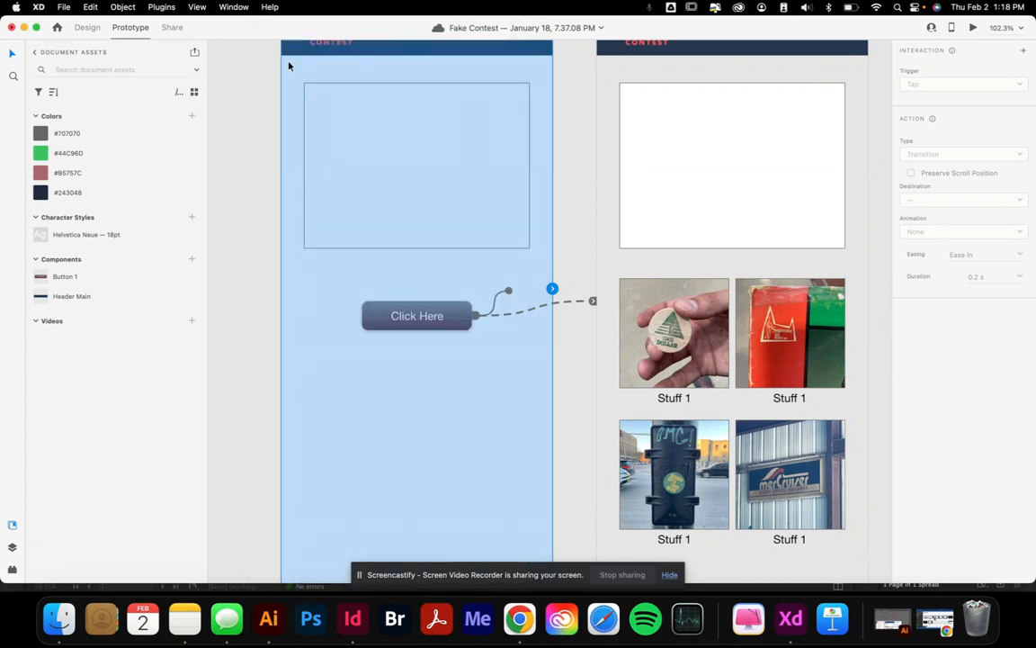
pyautogui.click(259, 266)
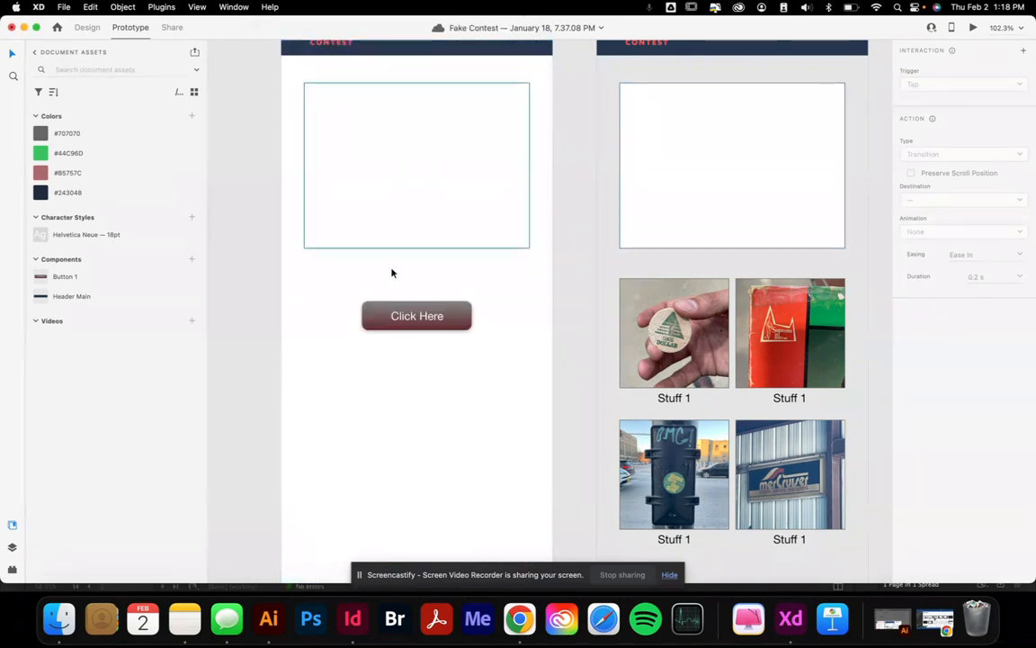